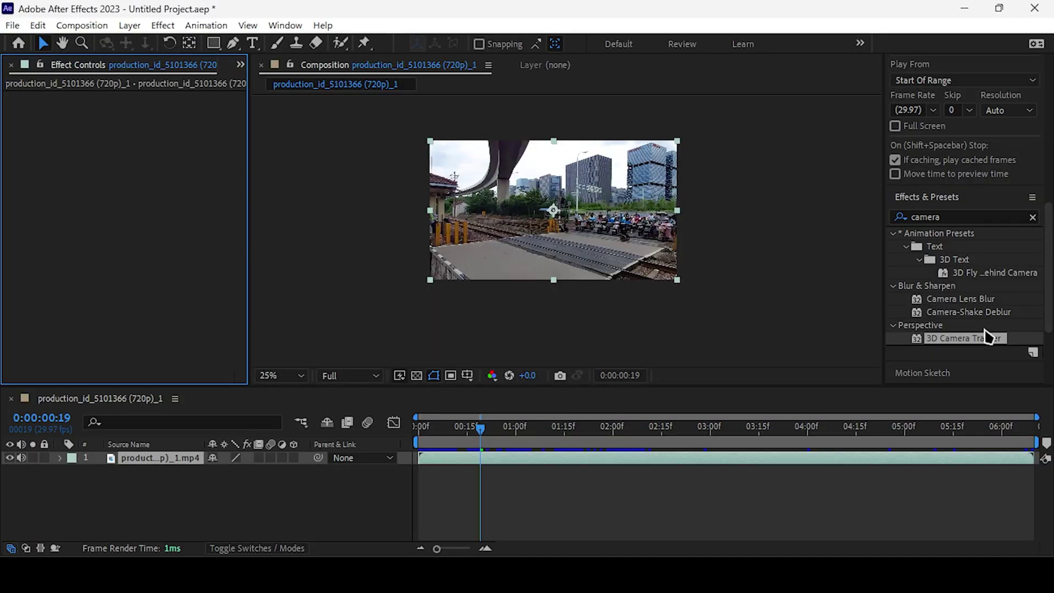
- Apply the 3D Camera Tracker effect to the video layer and enlarge the composition view while the footage is analyzed
scroll(985, 333, "up", 1)
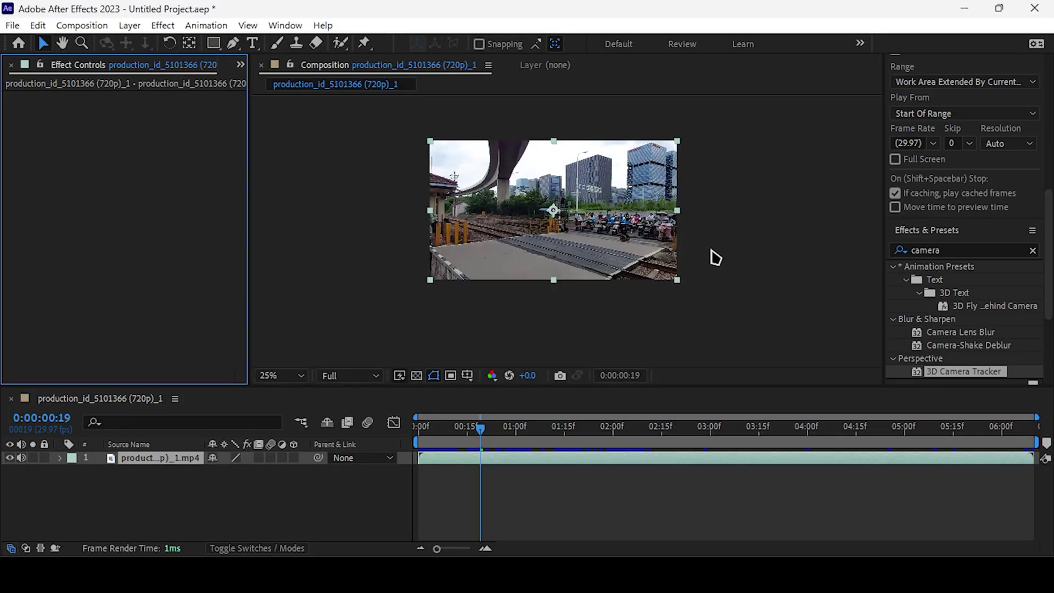
scroll(942, 350, "down", 1)
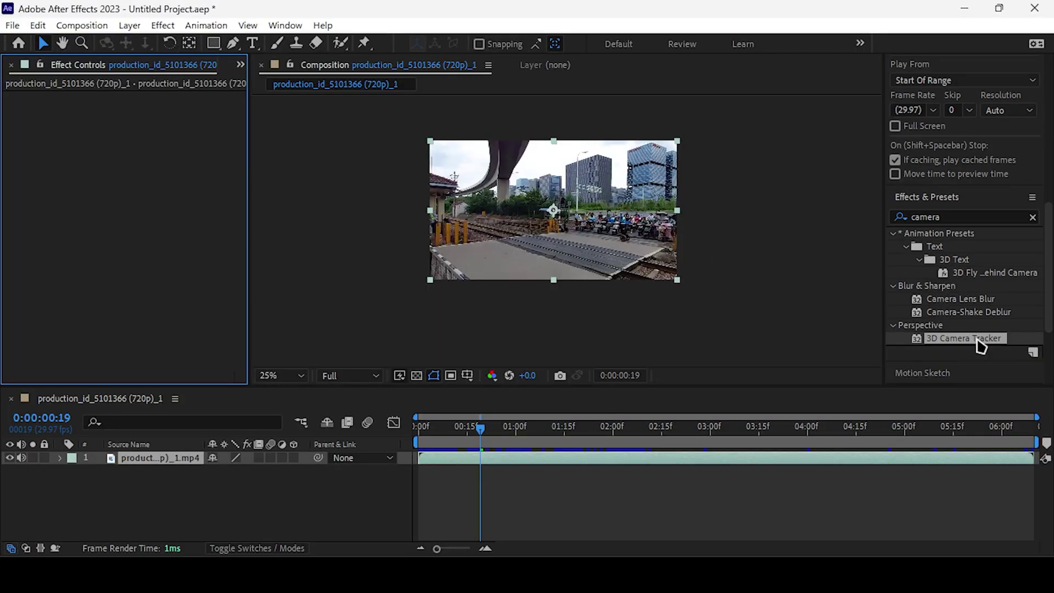
left_click_drag(975, 345, 178, 462)
scroll(723, 161, "up", 2)
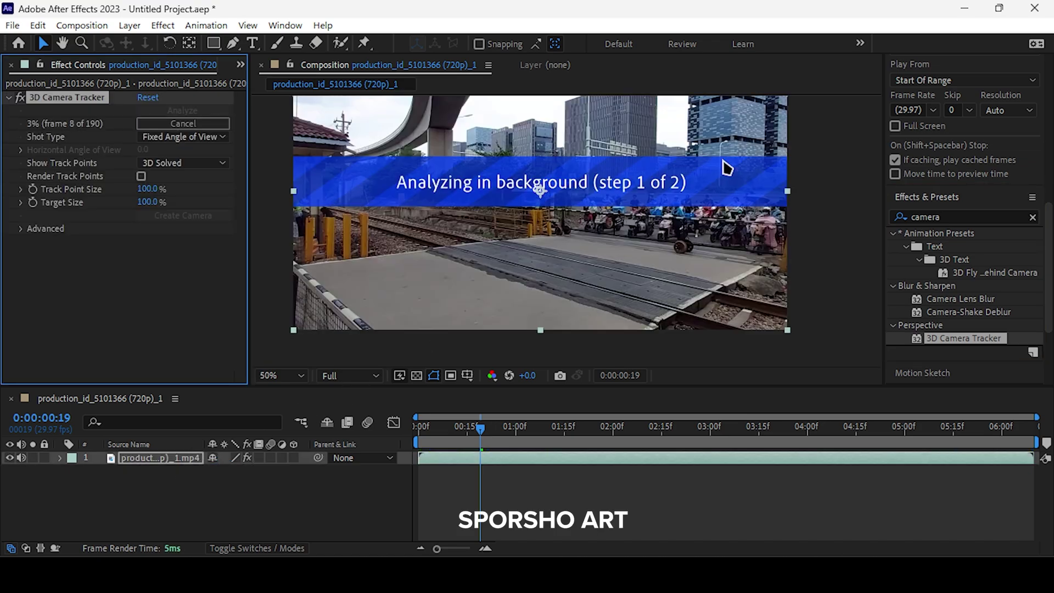
left_click_drag(672, 385, 681, 420)
left_click_drag(680, 420, 680, 418)
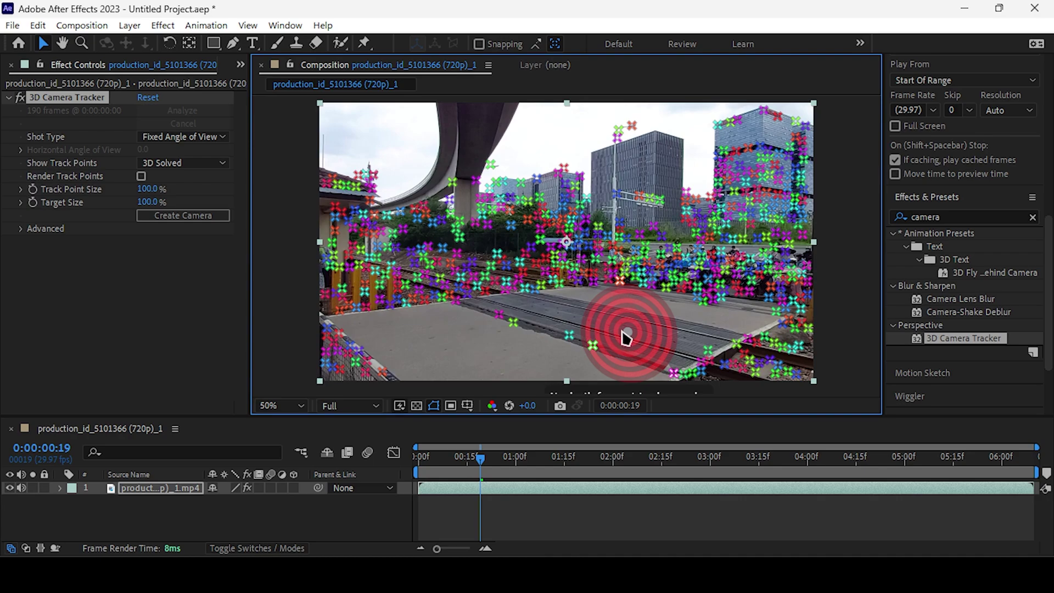
- Create a solid and camera from track points on the road surface of the crossing
left_click(625, 335)
right_click(636, 325)
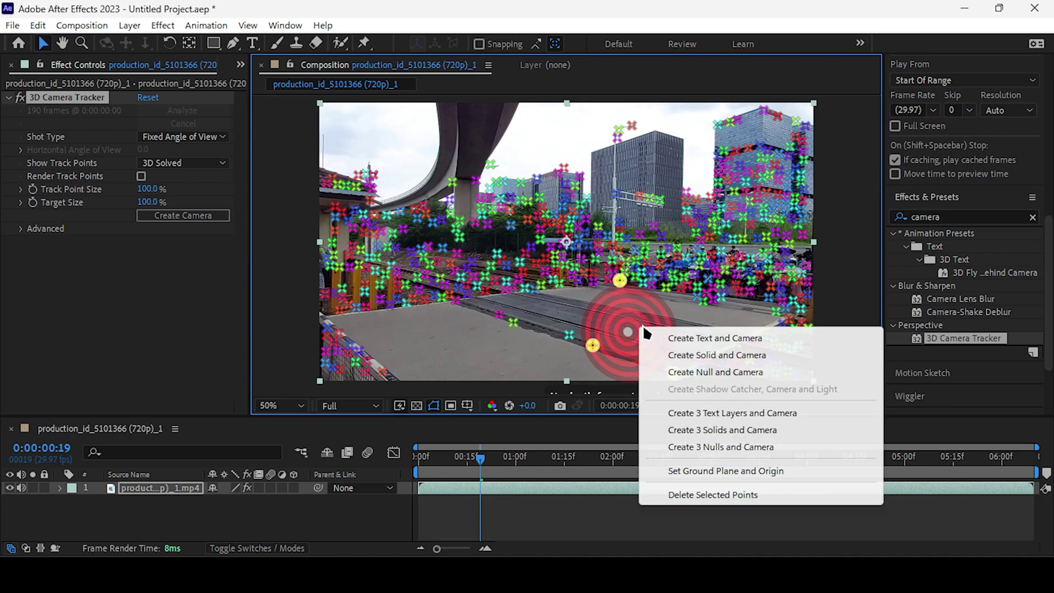
left_click(676, 359)
scroll(710, 296, "down", 2)
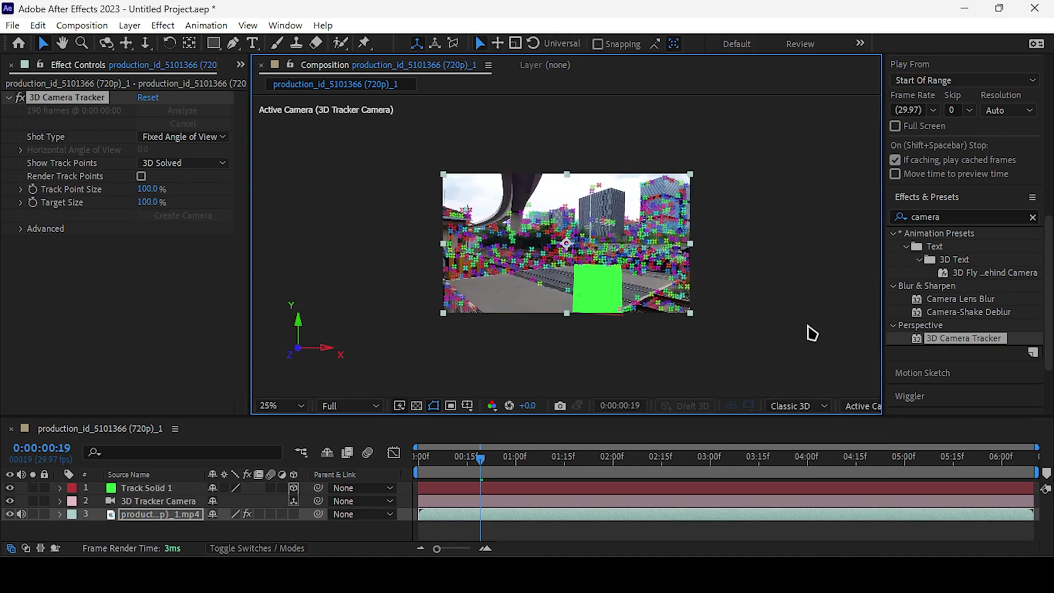
scroll(693, 318, "up", 2)
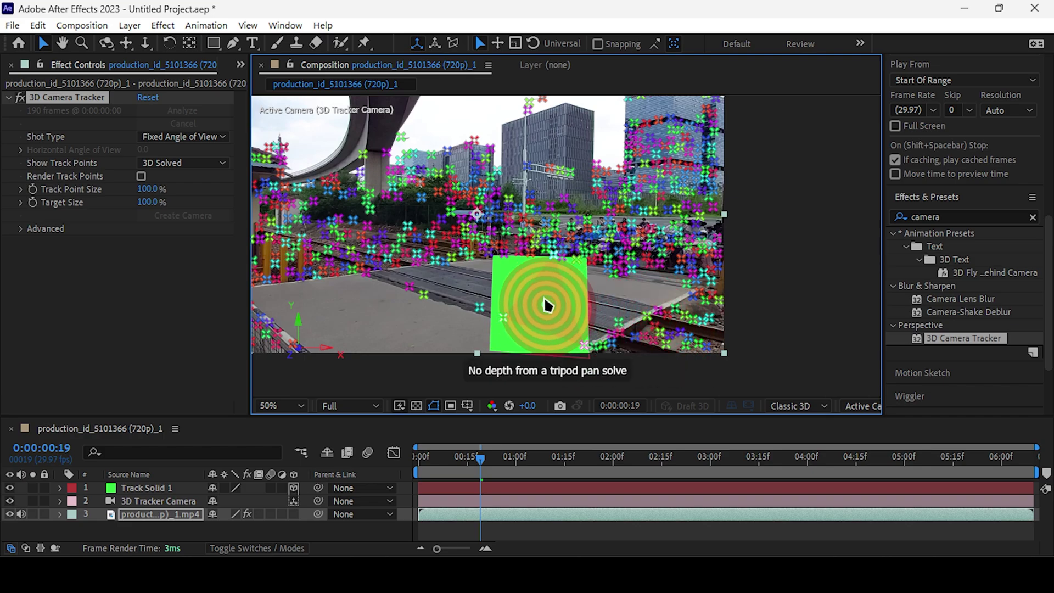
- Rotate the track solid so it lies flat on the road and preview the tracking
left_click(139, 489)
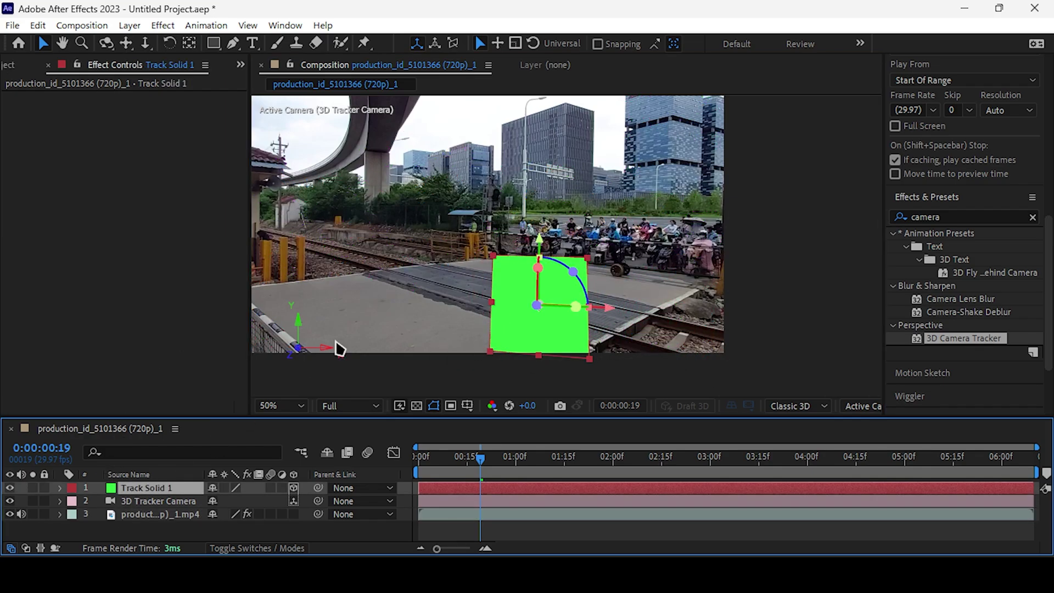
left_click_drag(538, 269, 595, 307)
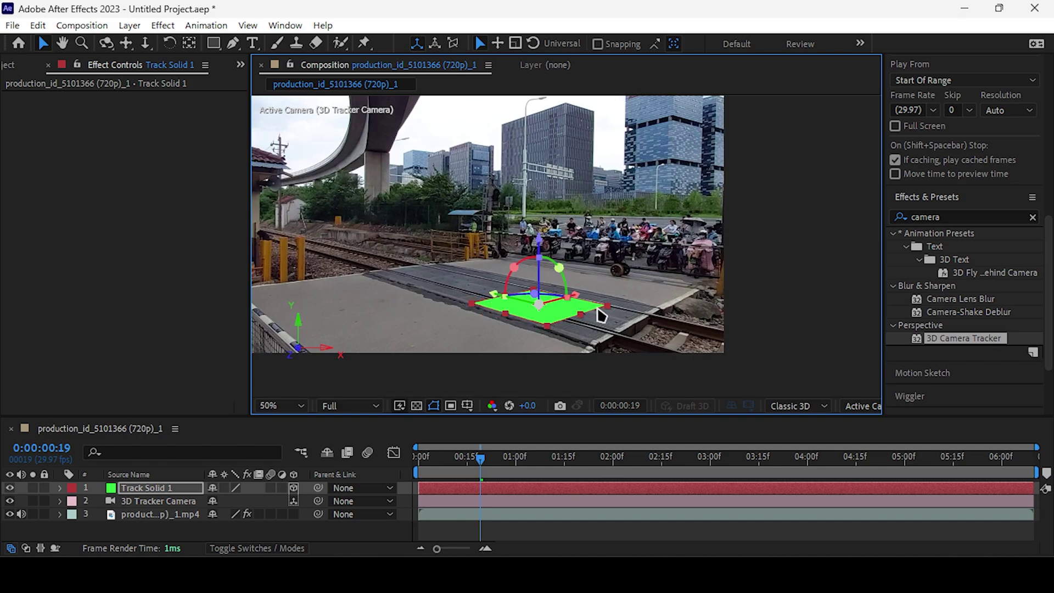
left_click(718, 272)
key("space")
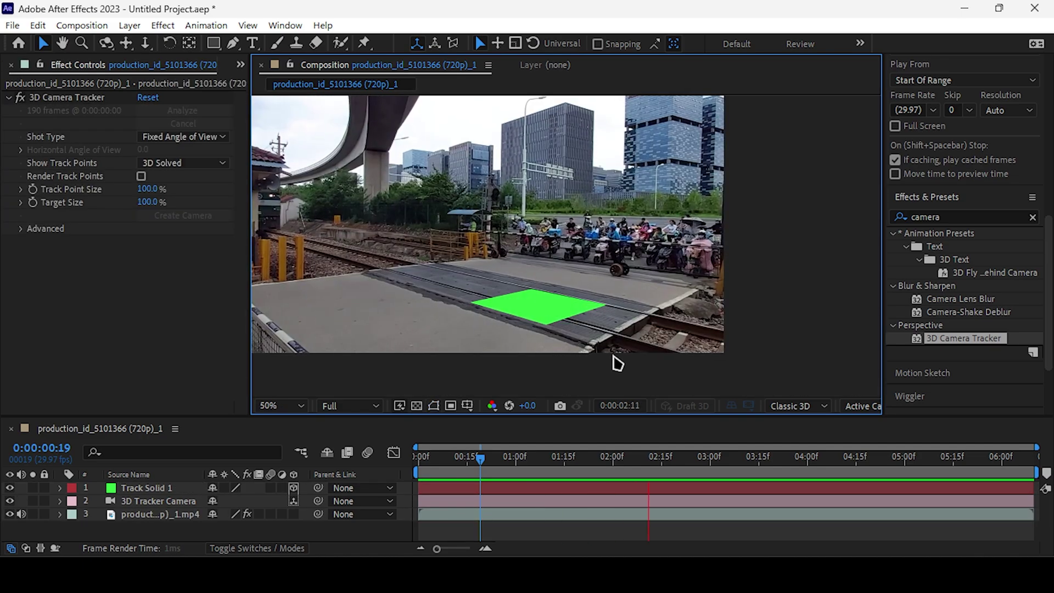
- Expand the 3D Tracker Camera's transform properties and select Position, Orientation and X, Y and Z Rotation for copying
left_click(129, 500)
left_click(59, 500)
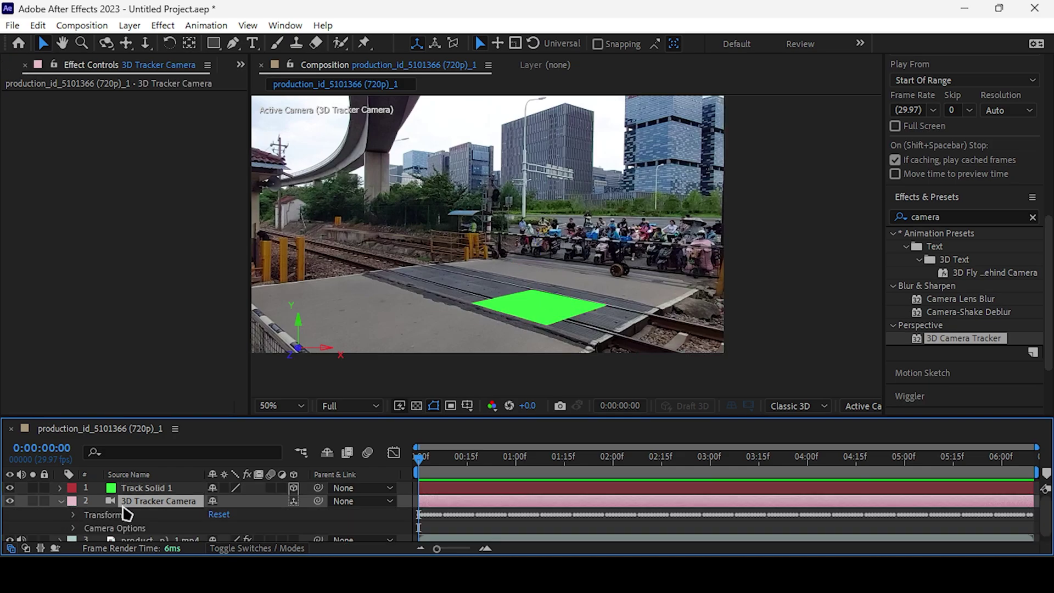
left_click(76, 508)
left_click_drag(188, 417, 188, 359)
left_click(144, 456)
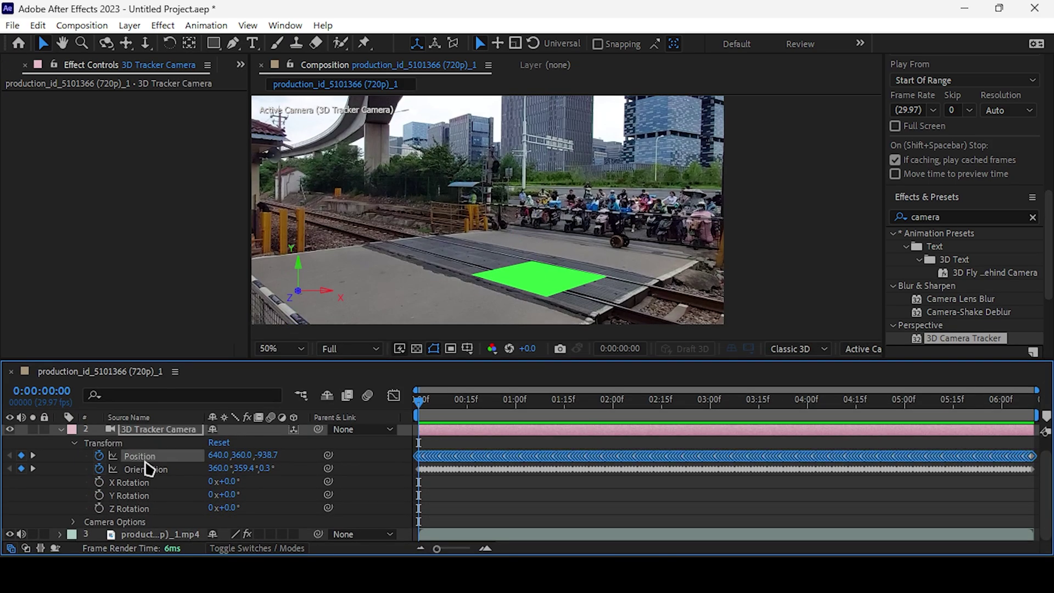
left_click(146, 469, "shift")
left_click(146, 483, "shift")
left_click(148, 509, "shift")
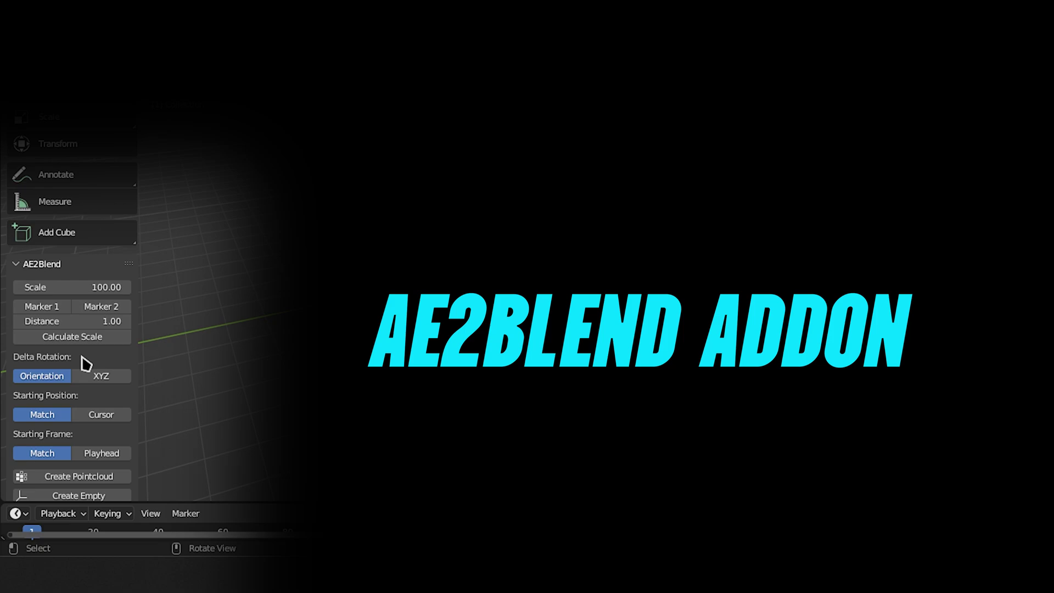
- Switch to Blender, create a camera from the copied keyframes with AE2Blend and look through it
scroll(81, 355, "down", 3)
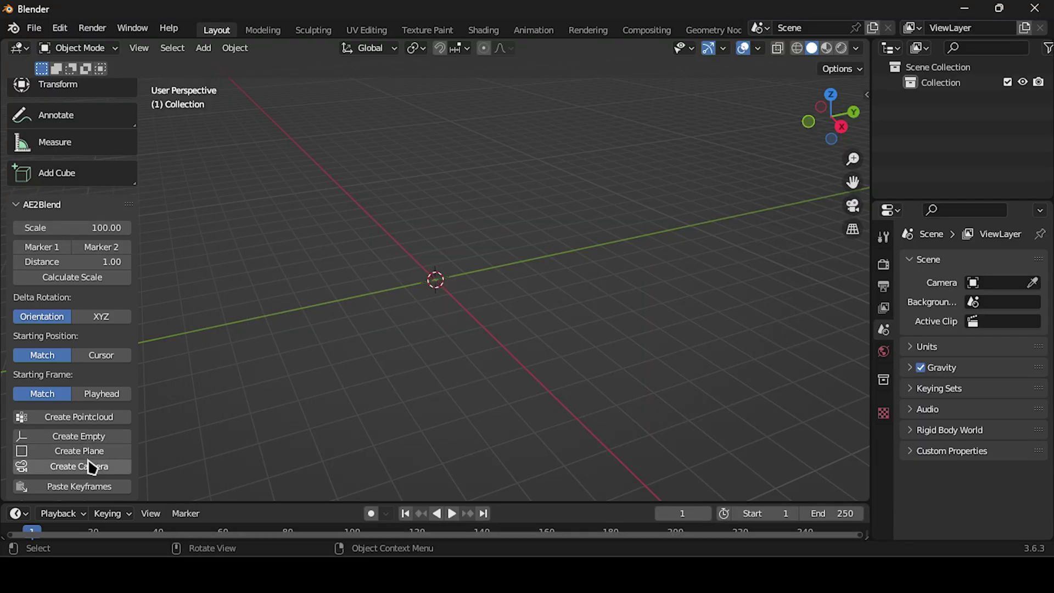
left_click(101, 467)
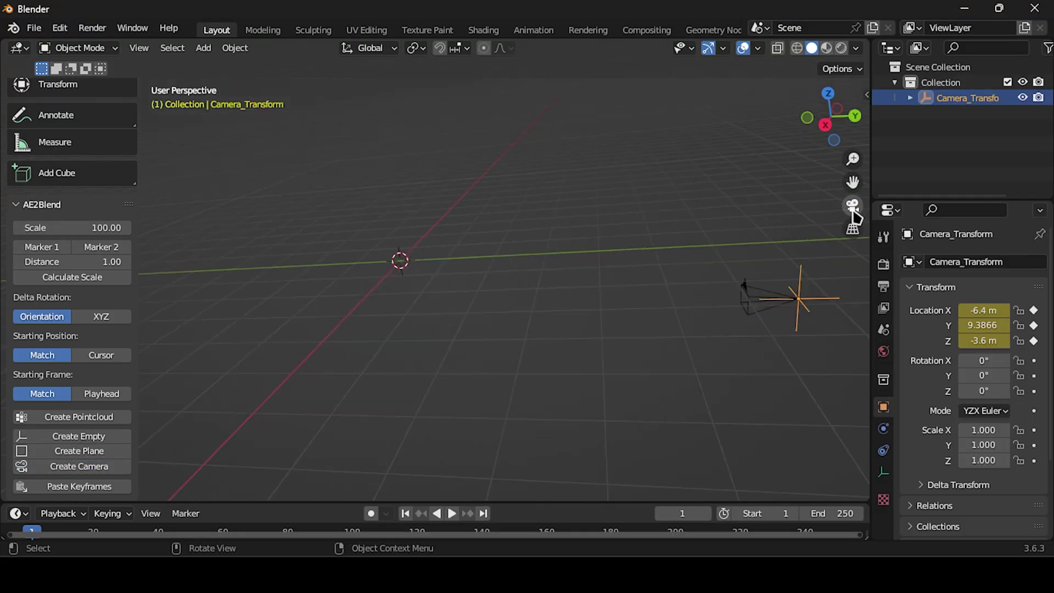
left_click(852, 206)
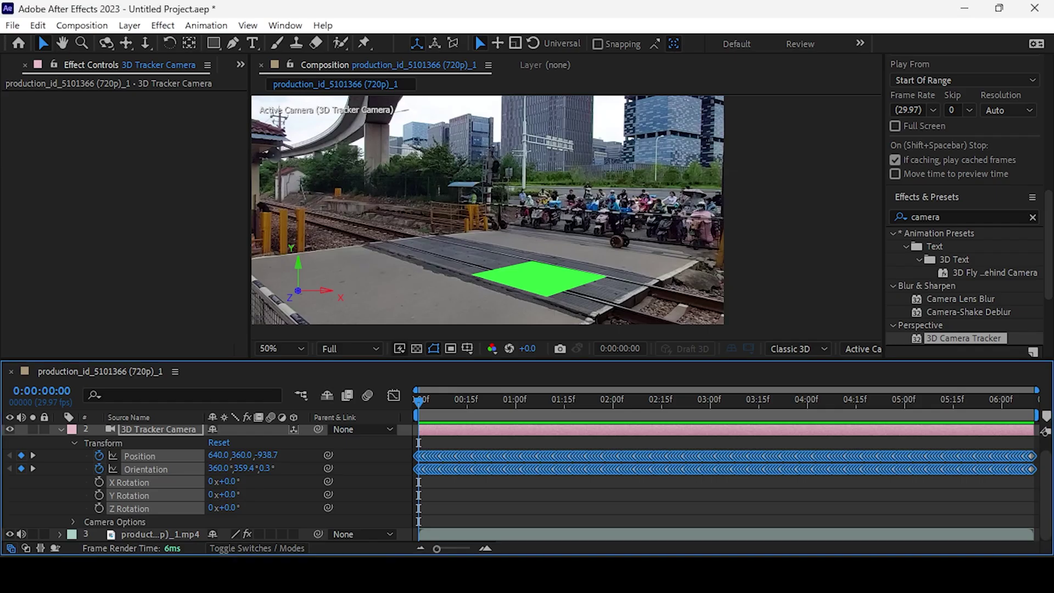
- Copy the track solid's transform properties in After Effects and create a plane from them with AE2Blend in Blender
left_click(143, 430)
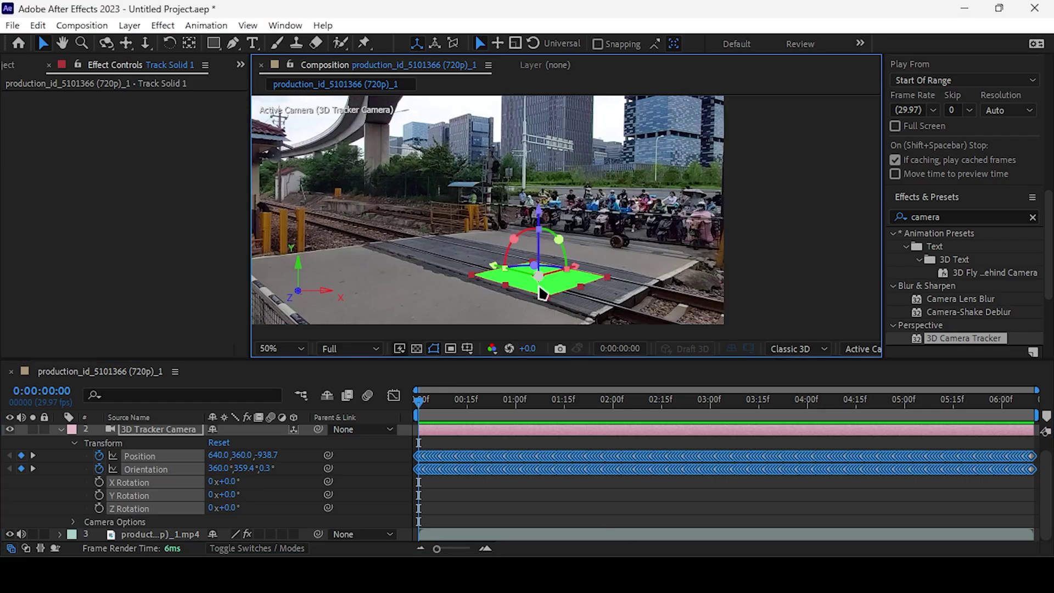
left_click(75, 444)
left_click_drag(85, 457, 629, 554)
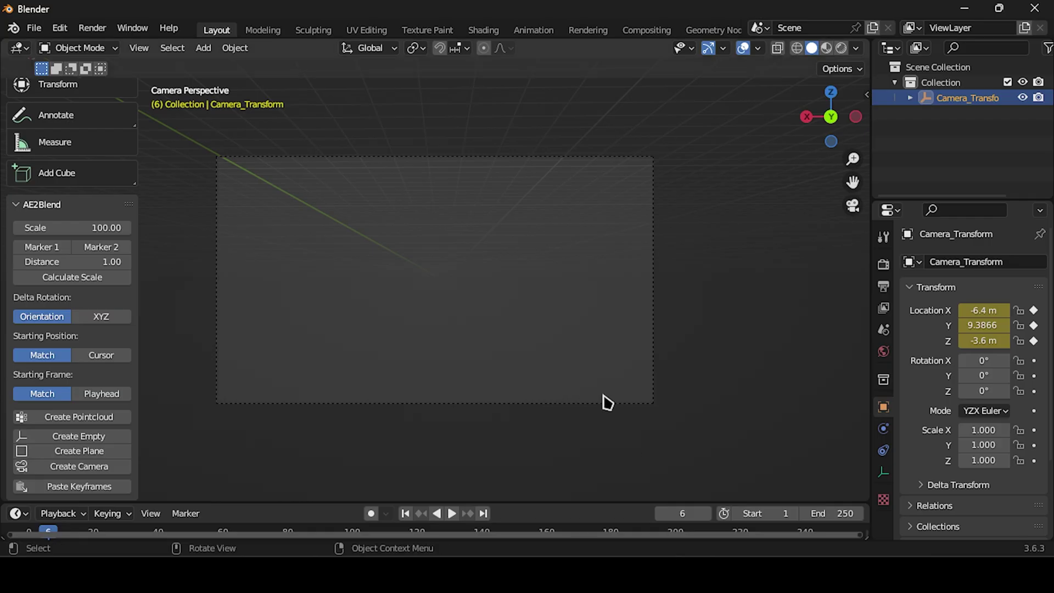
left_click(97, 455)
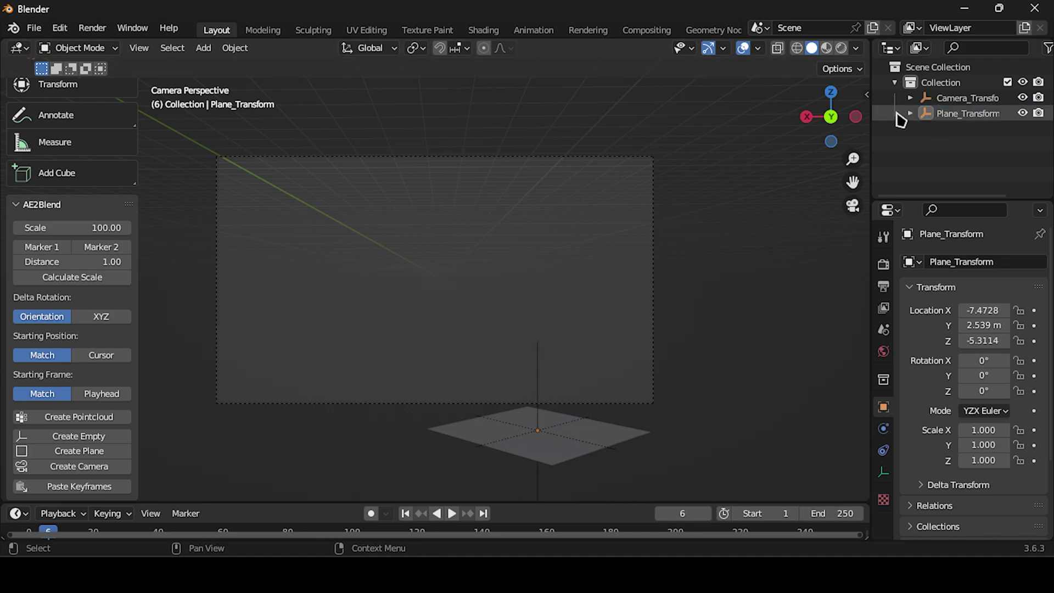
- Enable background images for the tracked camera and add an empty background entry
left_click(909, 98)
left_click(965, 129)
left_click(882, 471)
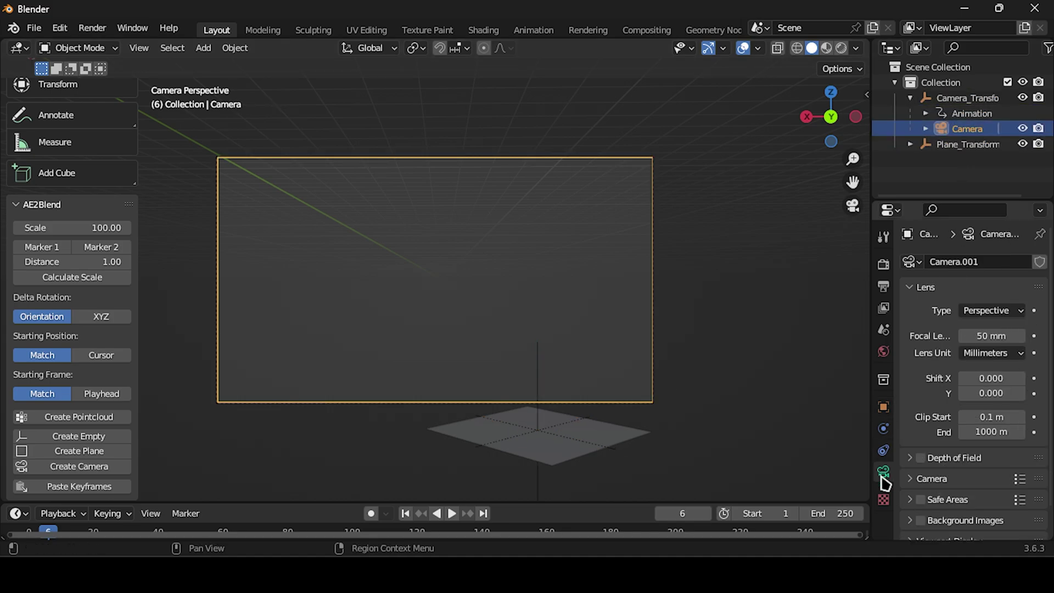
left_click(920, 490)
left_click(911, 491)
scroll(944, 490, "down", 1)
left_click(981, 485)
scroll(993, 485, "down", 2)
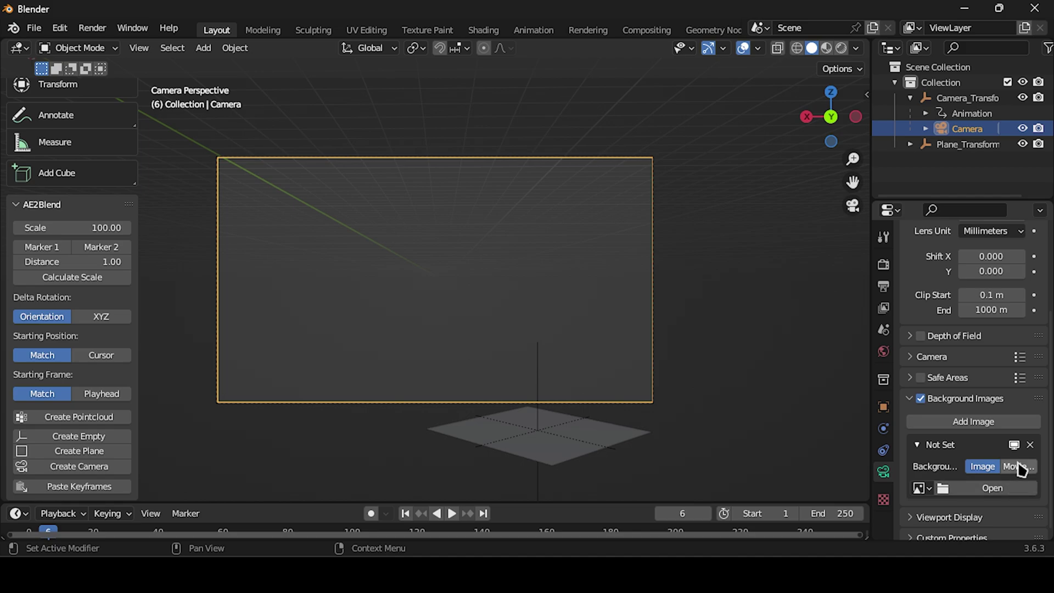
- Switch the camera background to a movie clip and load the railway crossing footage
left_click(1018, 467)
left_click(1005, 444)
left_click_drag(927, 115, 940, 419)
left_click(598, 365)
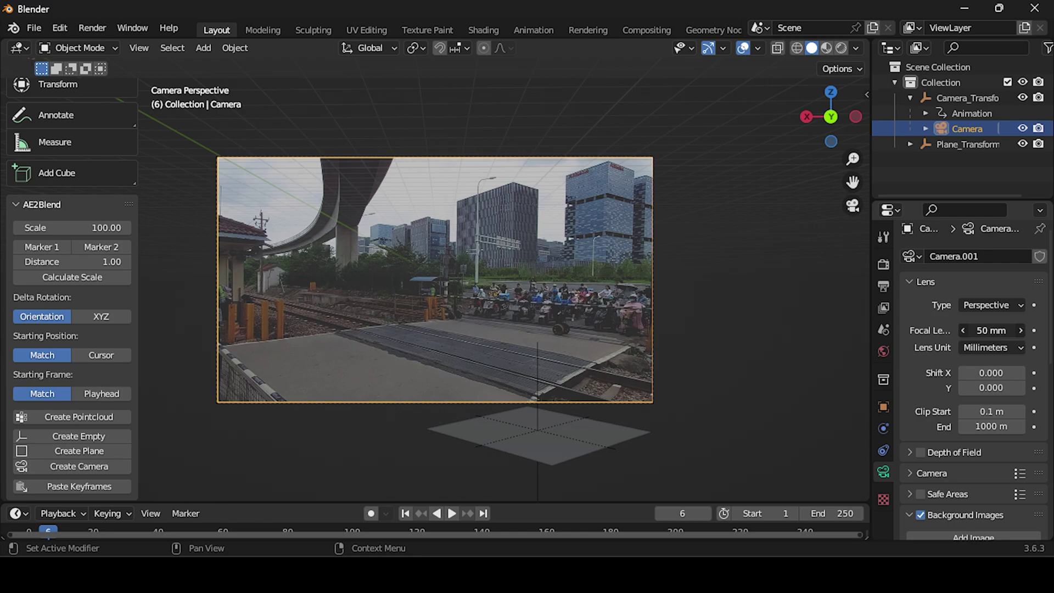
- Set the camera's focal length to 26 mm and the scene frame rate to 29.97 fps, checking the playback
key("Return")
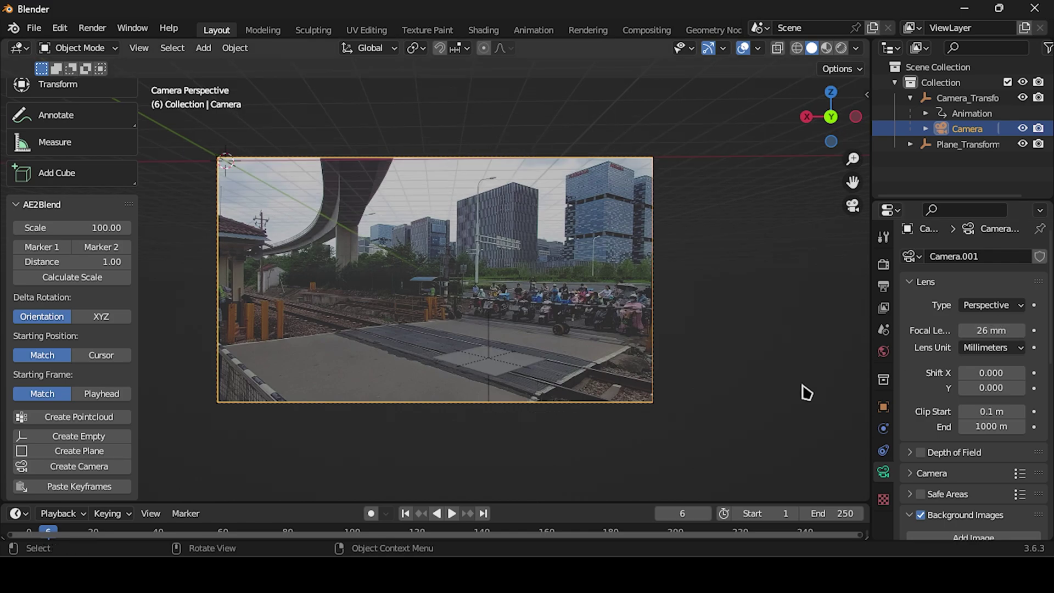
left_click(883, 286)
left_click(999, 397)
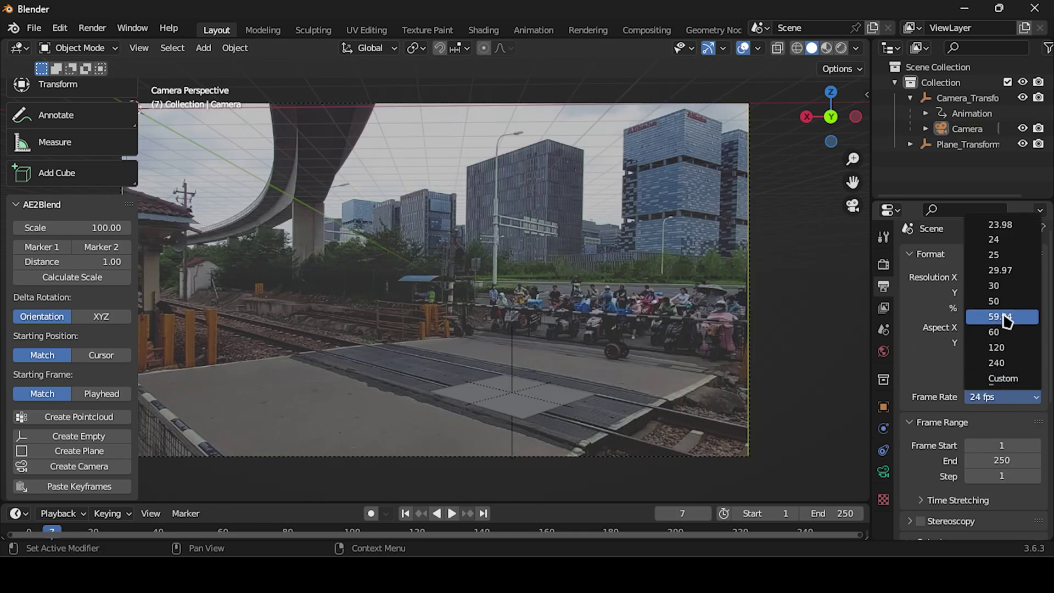
left_click(1007, 271)
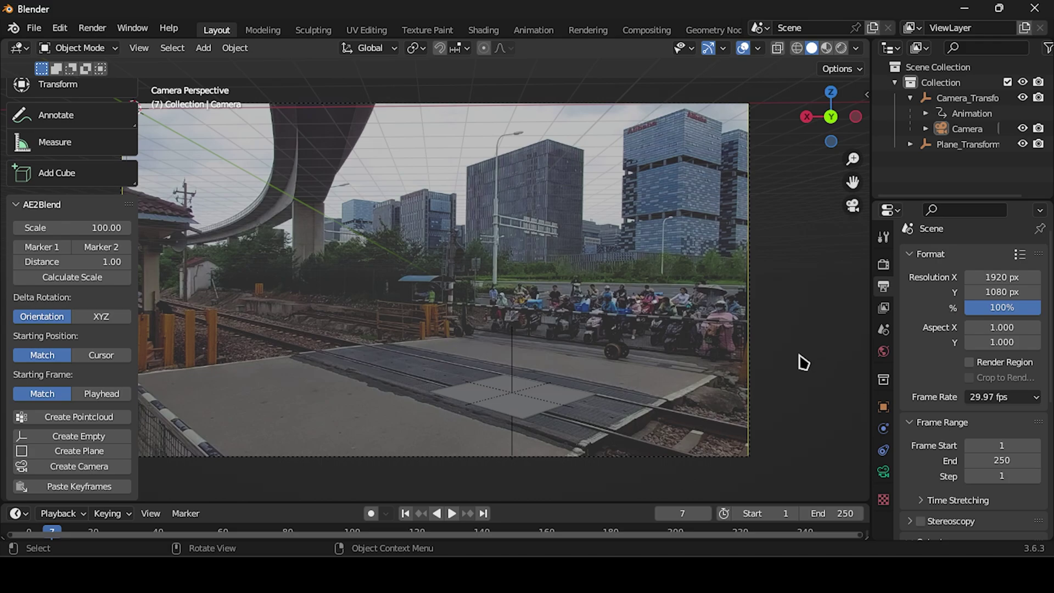
key("space")
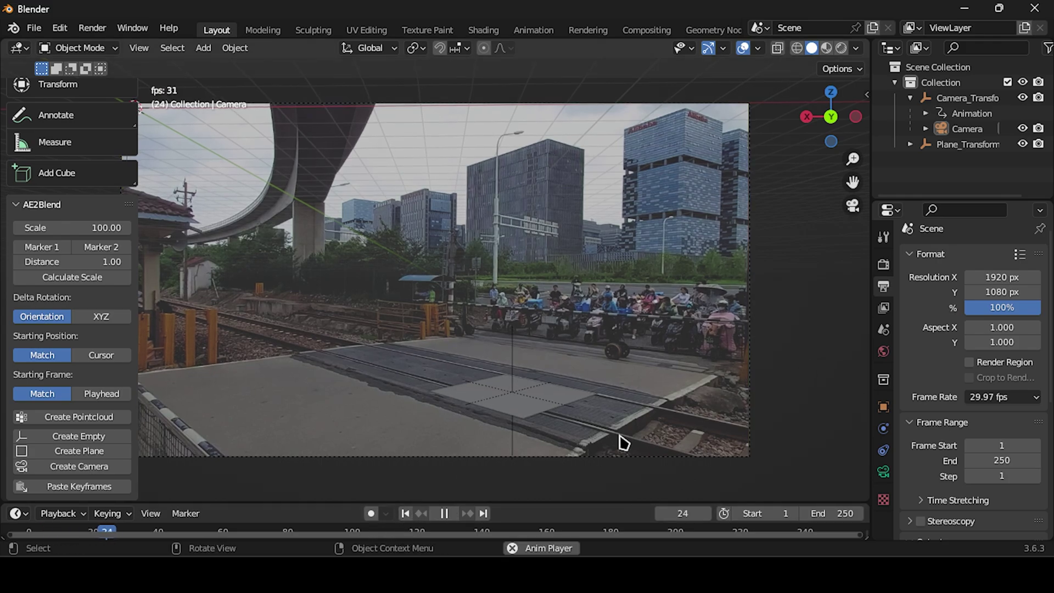
scroll(609, 443, "up", 2)
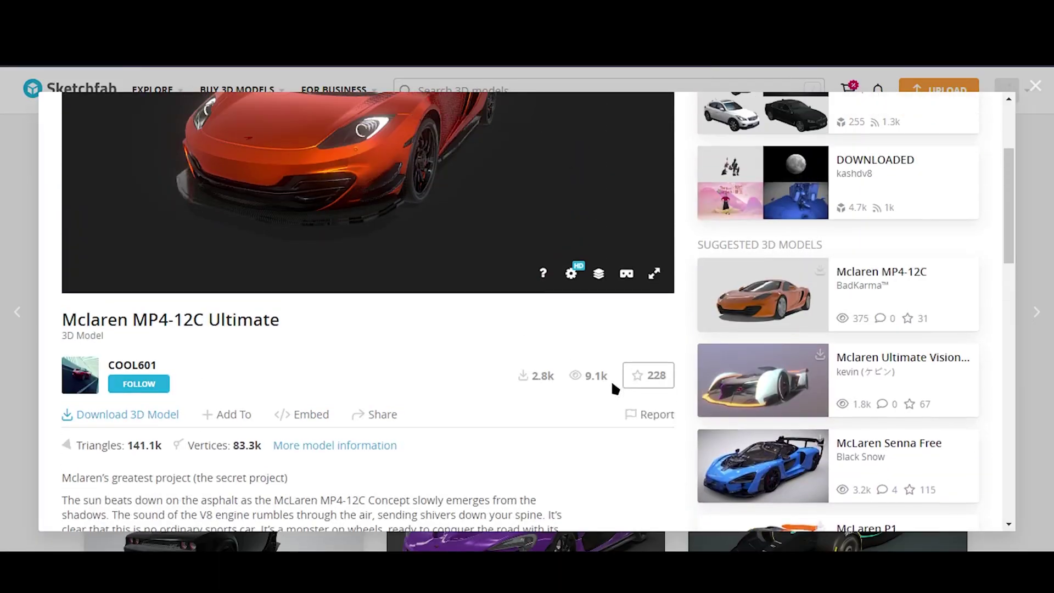
- Activate the Sketchfab add-on and import the Mclaren MP4-12C Ultimate model from its URL
scroll(609, 363, "up", 3)
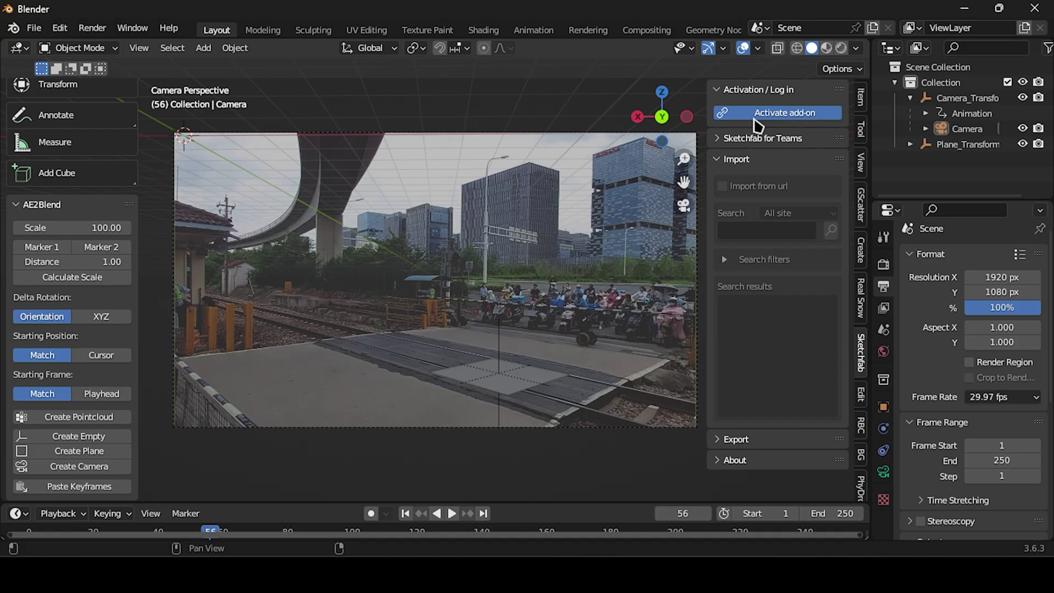
left_click(755, 116)
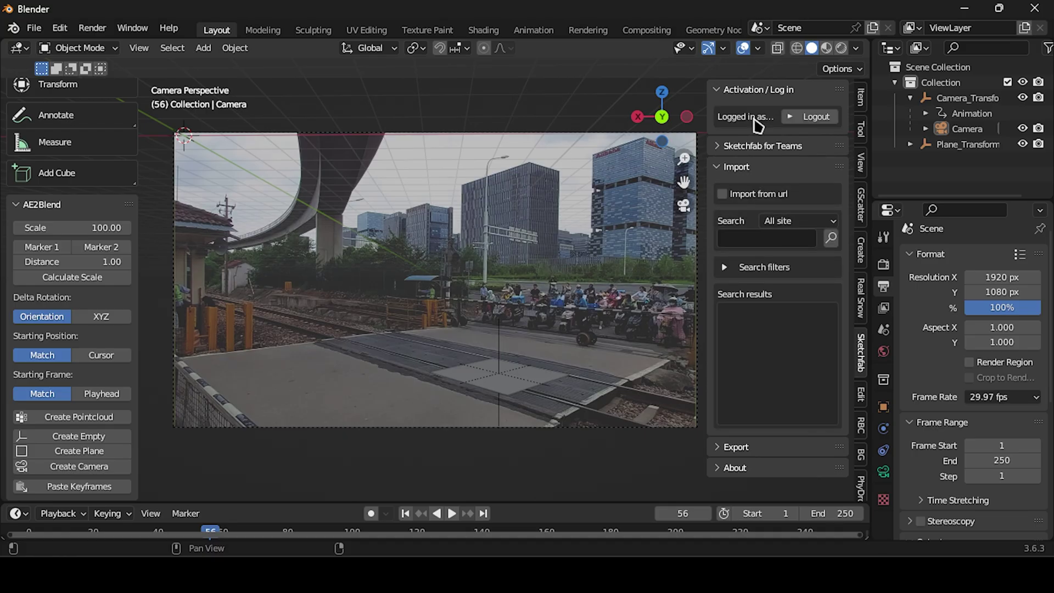
left_click(722, 195)
left_click(773, 211)
key("ctrl+v")
left_click(761, 354)
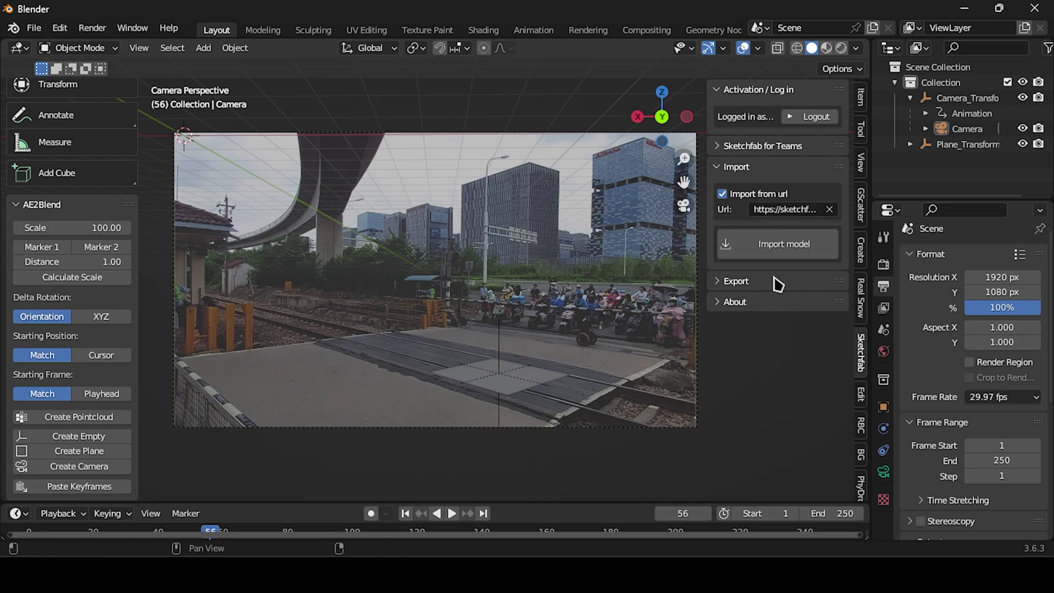
left_click(788, 255)
- Move the imported car toward the crossing and rotate it about the global Z axis to show its front
left_click(551, 375)
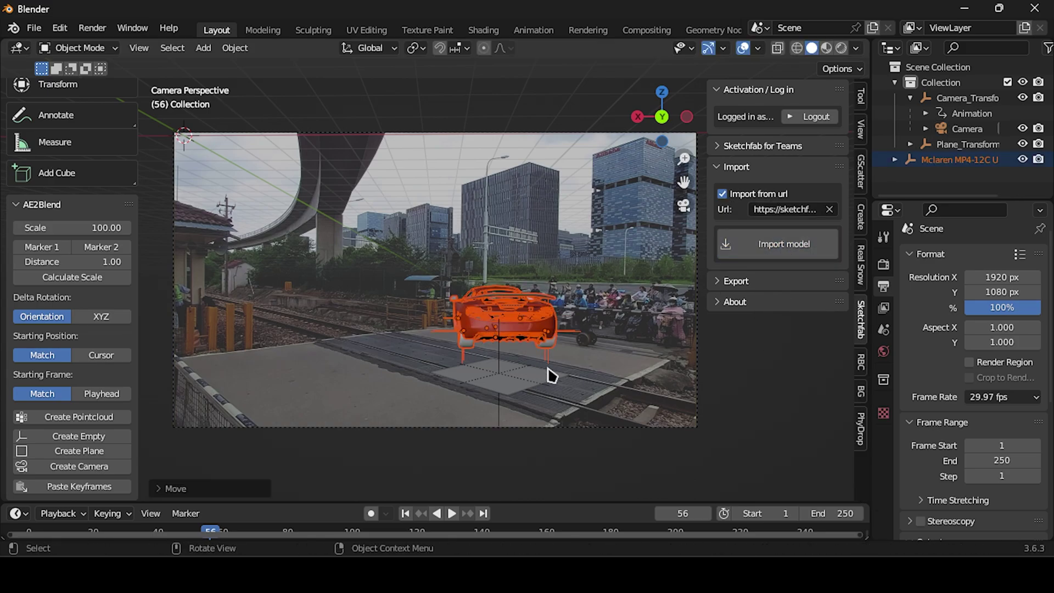
key("r")
key("z")
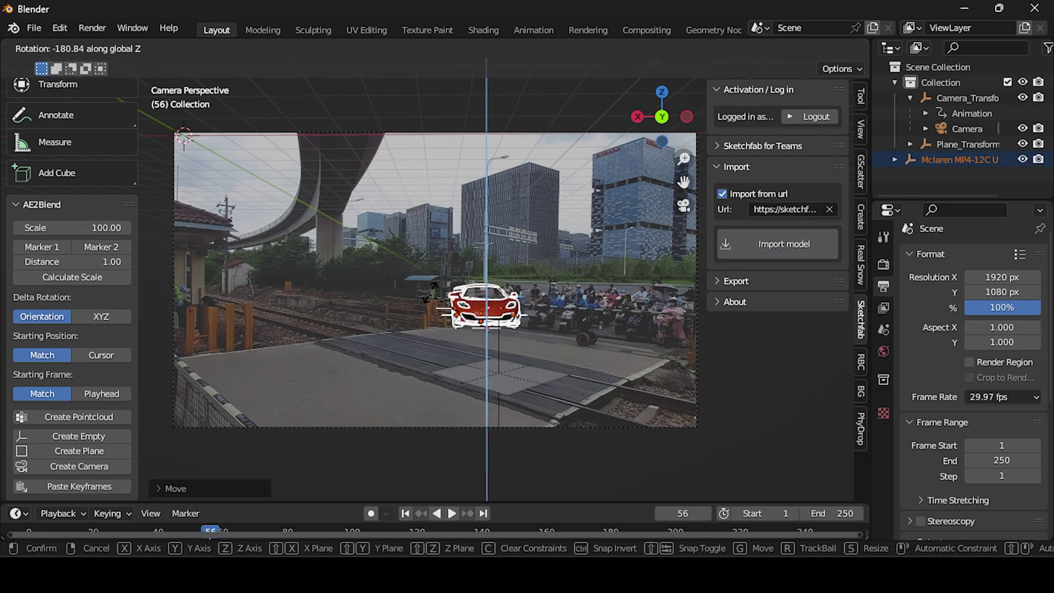
left_click(475, 287)
- Scale the car up and reposition it over the railway crossing
key("s")
left_click(619, 360)
key("g")
left_click(601, 359)
- Enlarge the tracked plane into a wide ground surface and move it beneath the car's wheels
left_click(542, 383)
key("s")
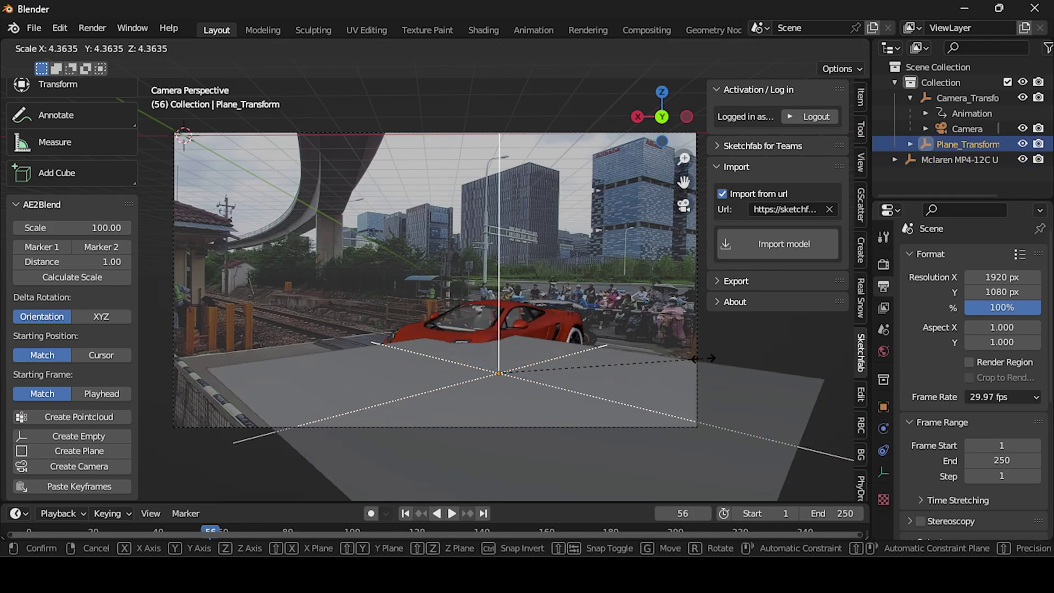
left_click(748, 363)
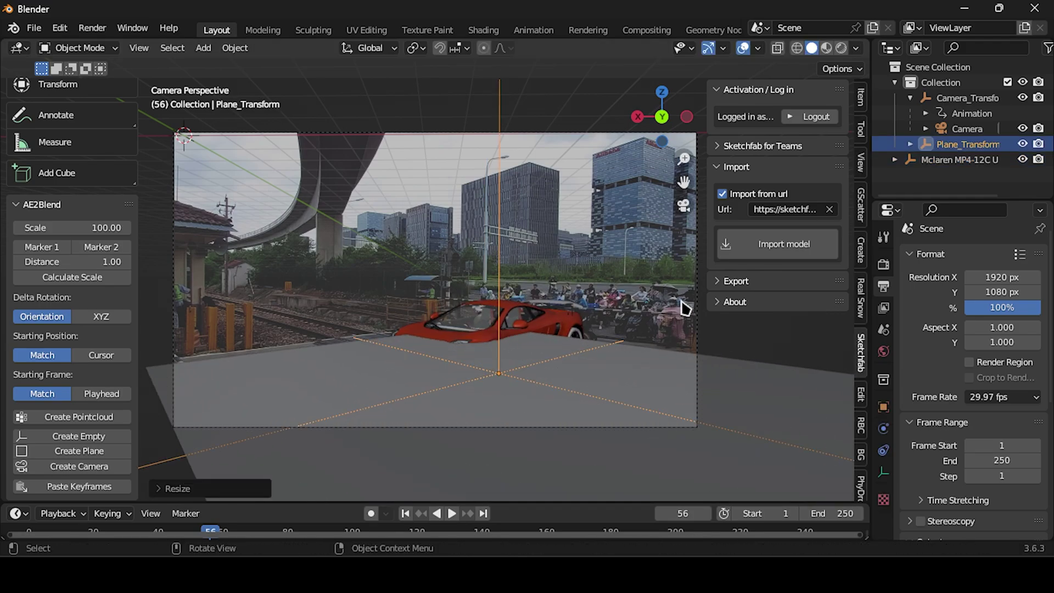
key("g")
left_click(667, 404)
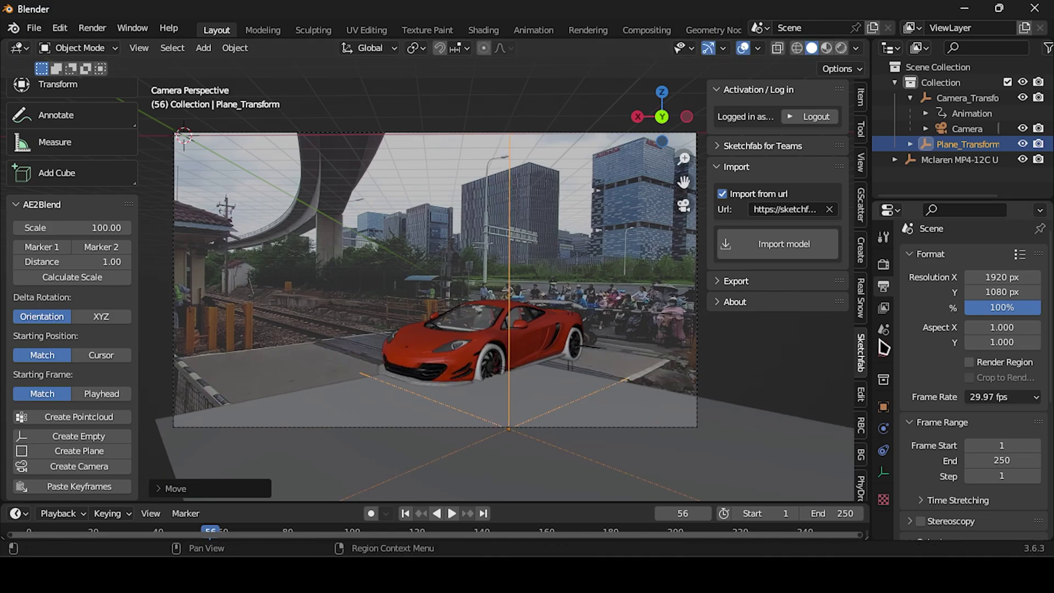
- Shift the tracked plane along the X axis through its transform values
left_click(883, 407)
left_click_drag(969, 305, 889, 320)
left_click_drag(969, 305, 914, 314)
key("s")
key("x")
left_click(612, 387)
key("ctrl+z")
- Fine-tune the plane's location so it sits directly under the car's wheels, and return to the camera view
mouse_move(983, 314)
left_mouse_down()
mouse_move(1005, 314)
mouse_move(945, 309)
mouse_move(970, 336)
mouse_move(948, 320)
mouse_move(976, 320)
left_mouse_up()
middle_click_drag(698, 261, 598, 258)
key("g")
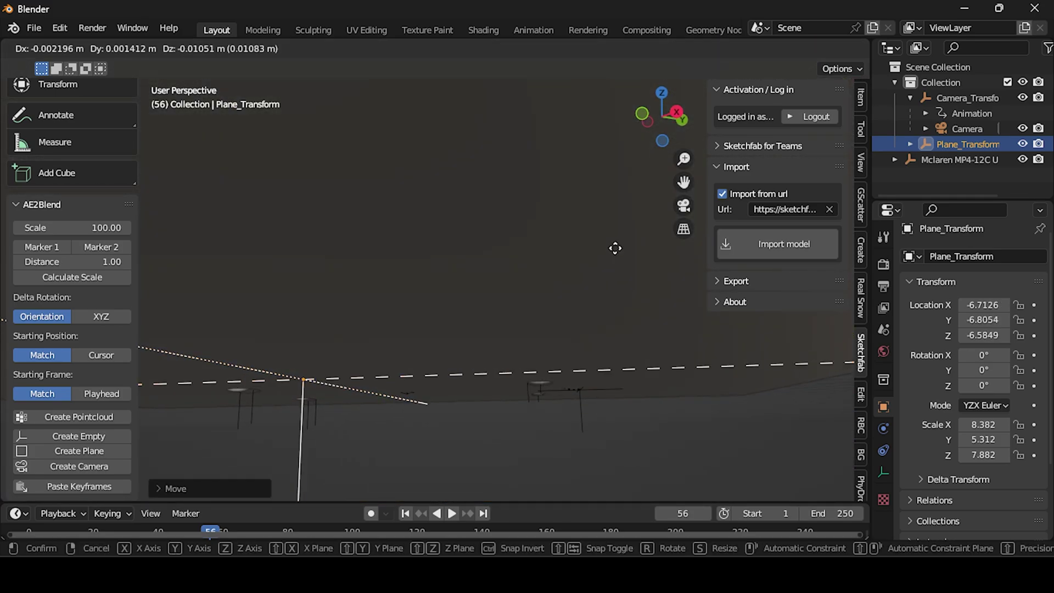
left_click(614, 249)
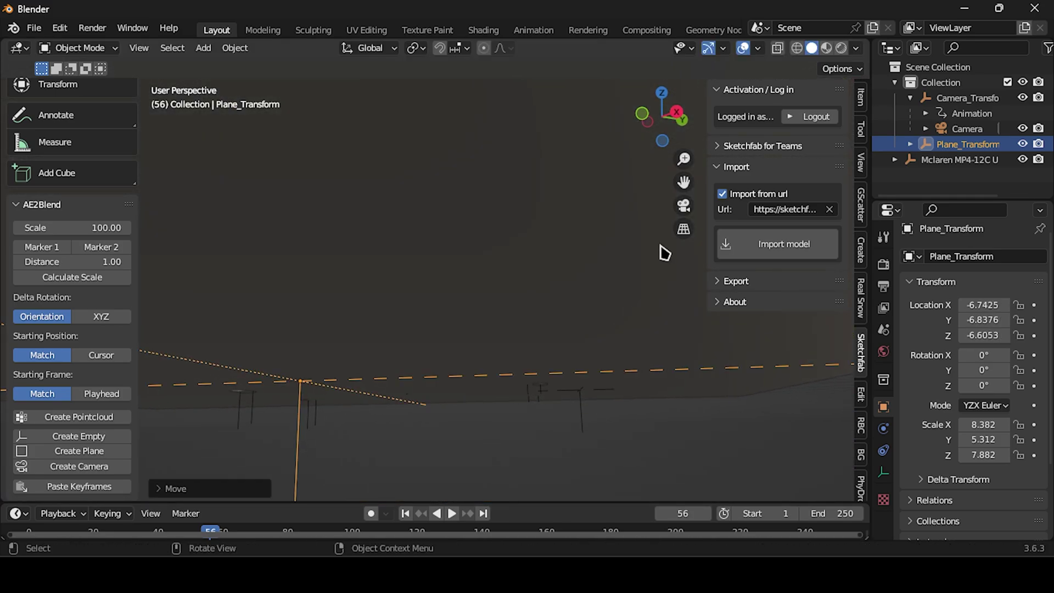
left_click(684, 205)
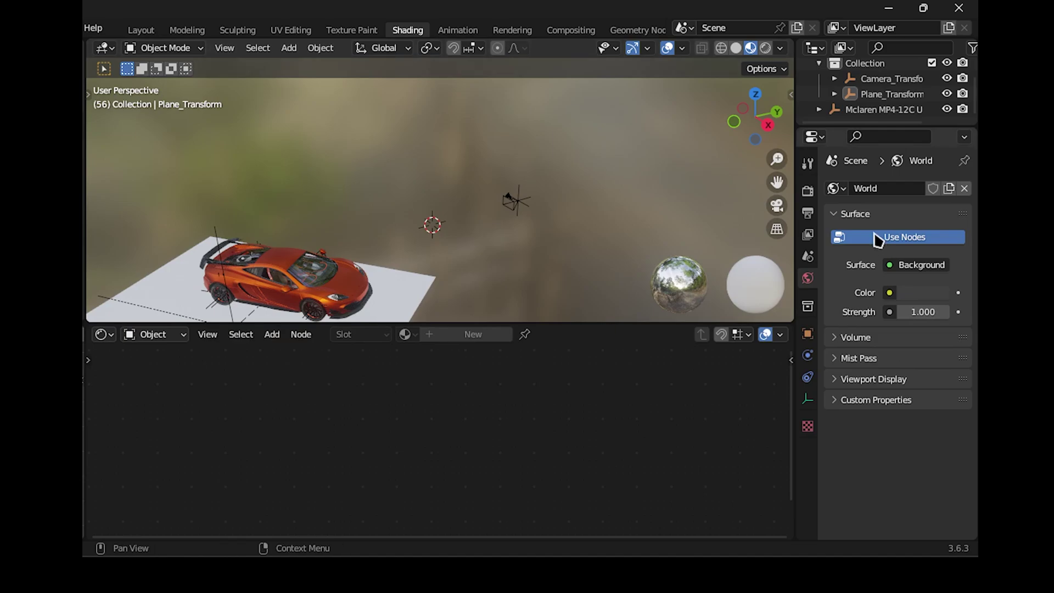
- Display the world shader nodes in the Shading workspace and add an environment texture with mapping to the Background node
left_click(776, 205)
left_click(153, 334)
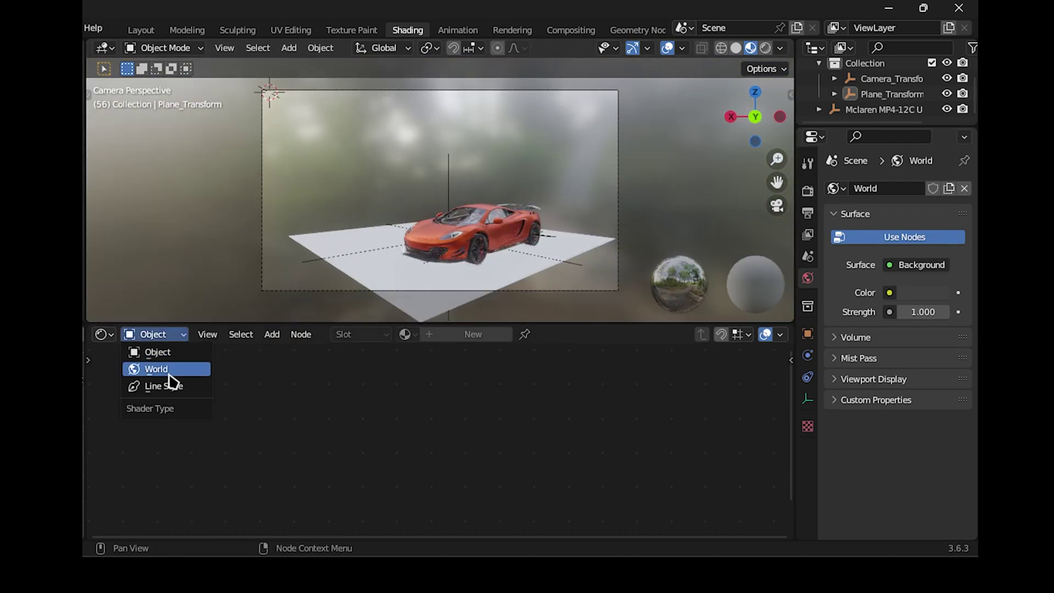
left_click(165, 368)
key("Home")
left_click(356, 406)
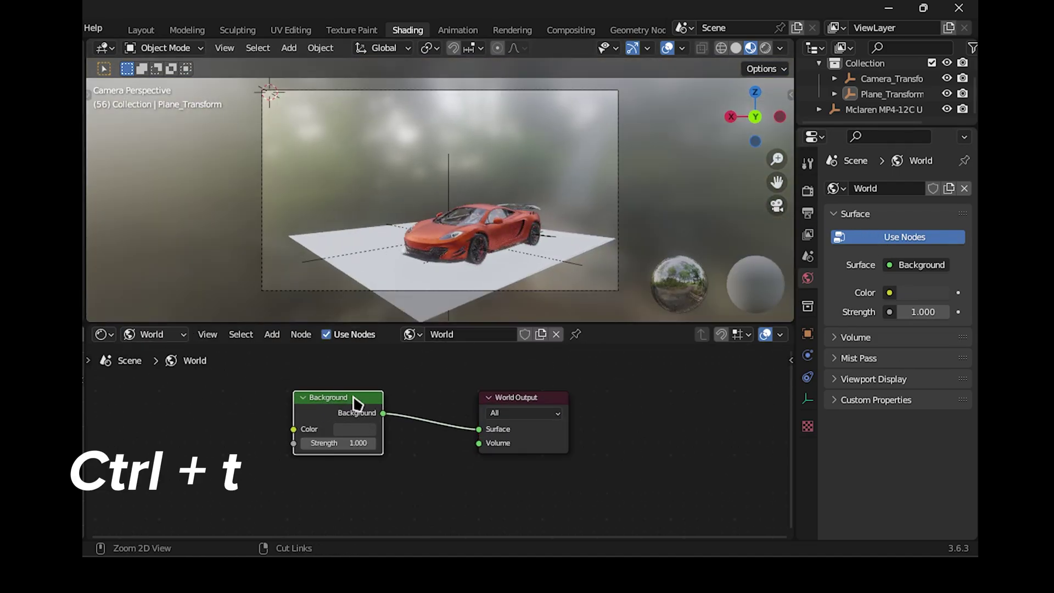
key("ctrl+t")
- Load overcast_soil_1k.exr into the world's environment texture node
middle_click_drag(280, 434, 461, 410)
scroll(445, 436, "up", 2)
left_click(413, 433)
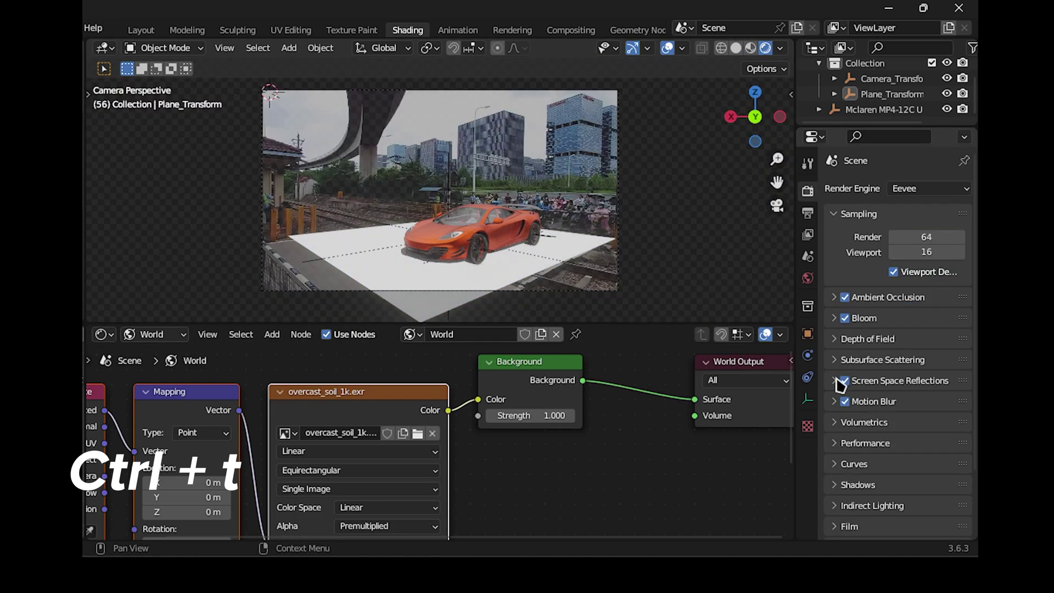
- Turn off the transparent film option so the environment image shows behind the car
scroll(842, 442, "down", 3)
left_click(845, 445)
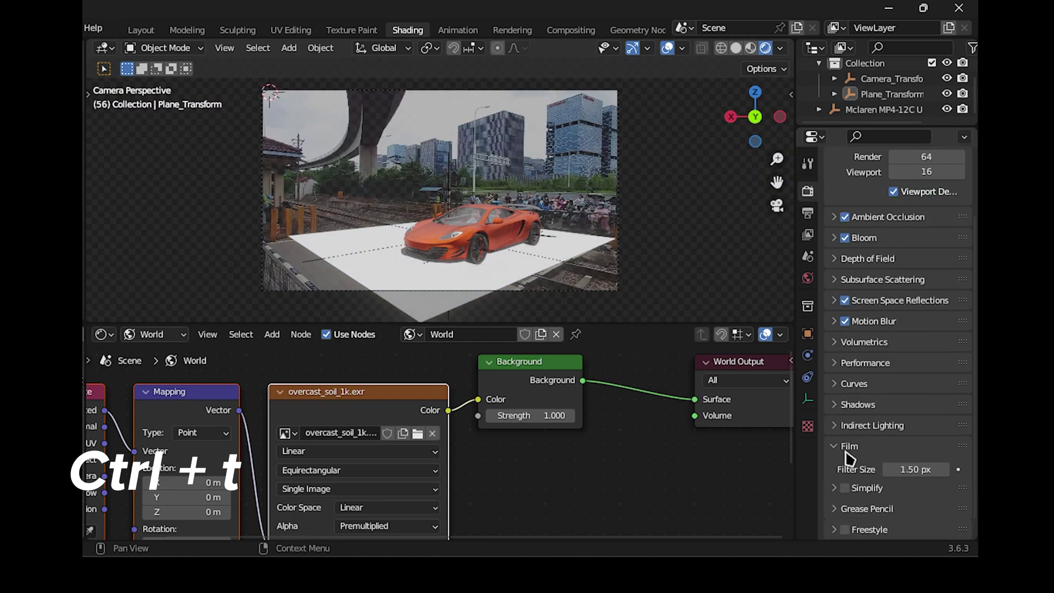
scroll(883, 443, "down", 2)
left_click(888, 423)
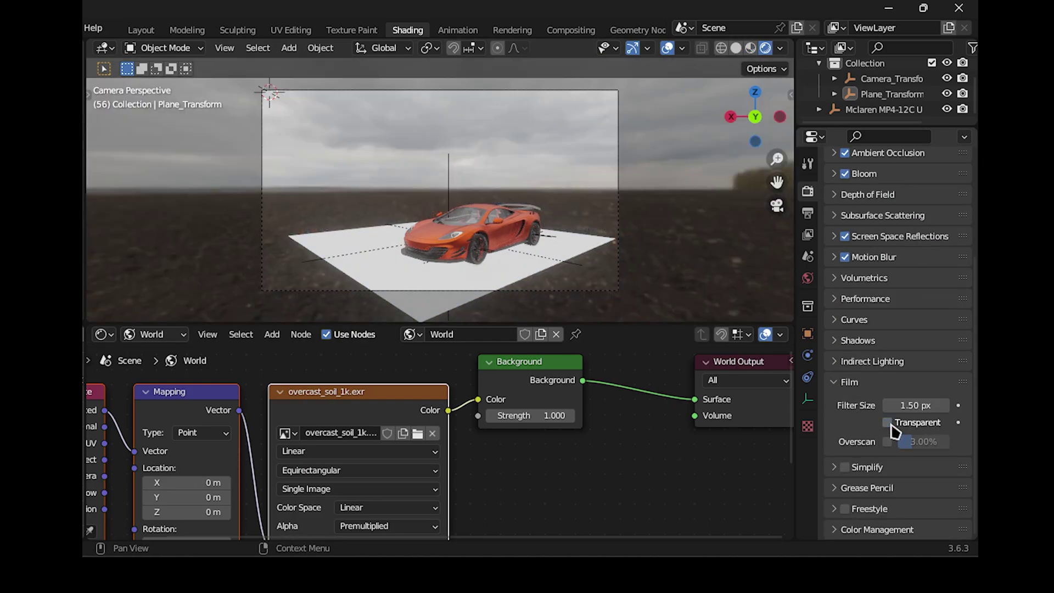
- Rotate the environment mapping to X -5.2° and Z -98°, and save the file
middle_click_drag(318, 496, 483, 418)
scroll(483, 418, "down", 3)
left_click_drag(378, 477, 370, 477)
left_click_drag(378, 465, 379, 465)
mouse_move(379, 454)
left_mouse_down()
mouse_move(398, 453)
mouse_move(351, 453)
mouse_move(390, 465)
mouse_move(379, 466)
left_mouse_up()
mouse_move(378, 477)
left_mouse_down()
mouse_move(499, 477)
mouse_move(373, 476)
left_mouse_up()
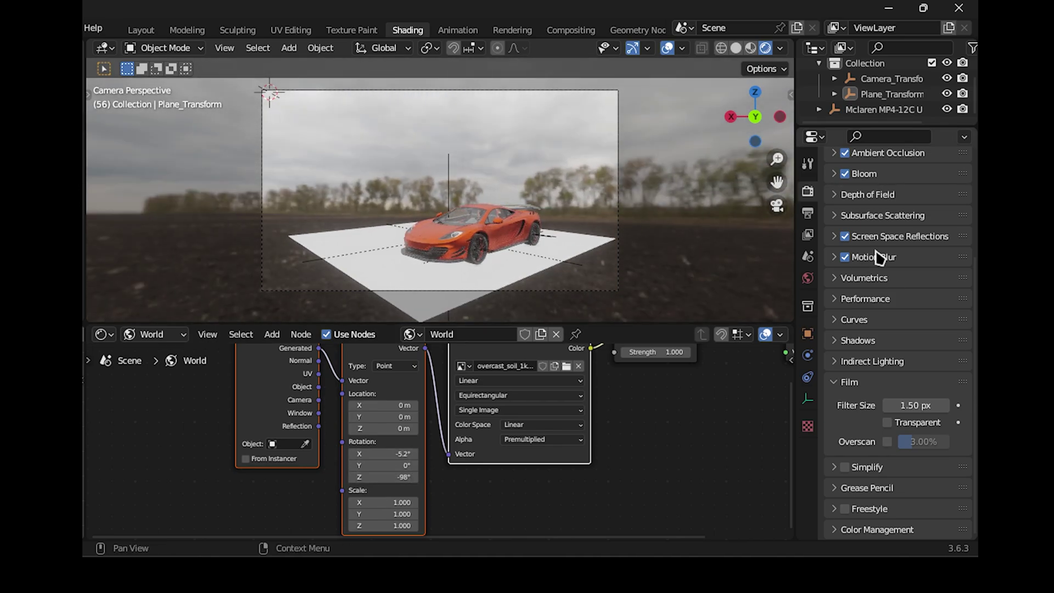
key("ctrl+s")
- Re-enable the transparent film option and set the render engine to Cycles
left_click(886, 422)
scroll(903, 274, "up", 6)
left_click(925, 188)
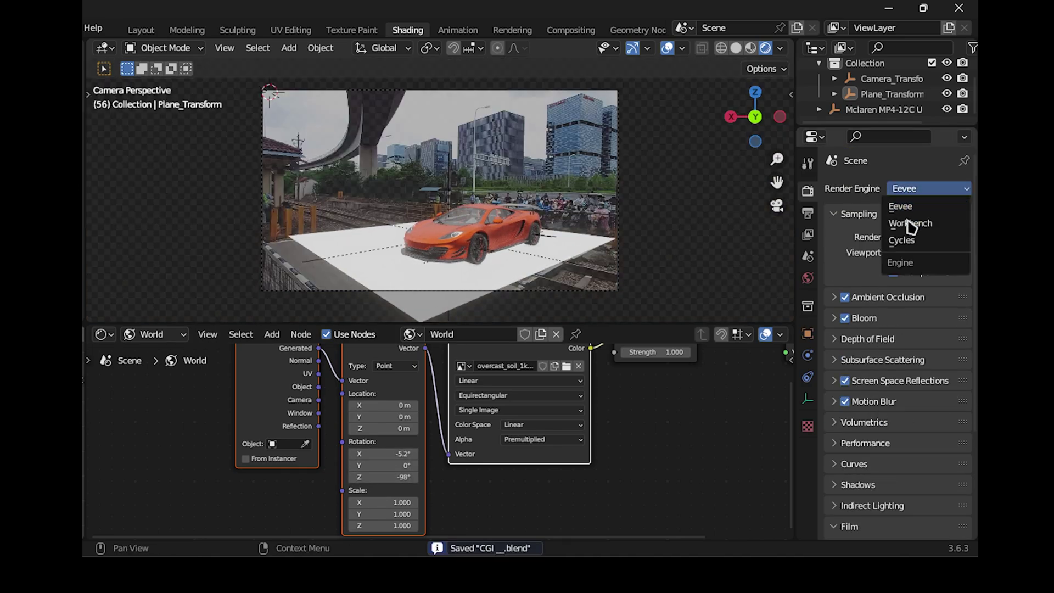
left_click(911, 240)
- Make the ground plane a shadow catcher and deselect it
left_click(552, 227)
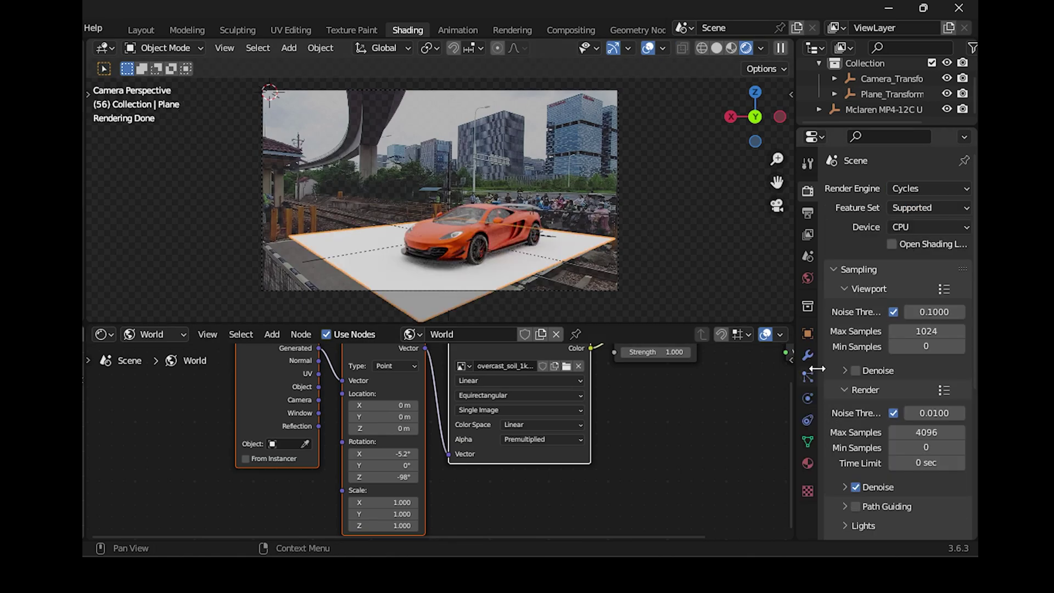
left_click(807, 333)
scroll(839, 465, "down", 4)
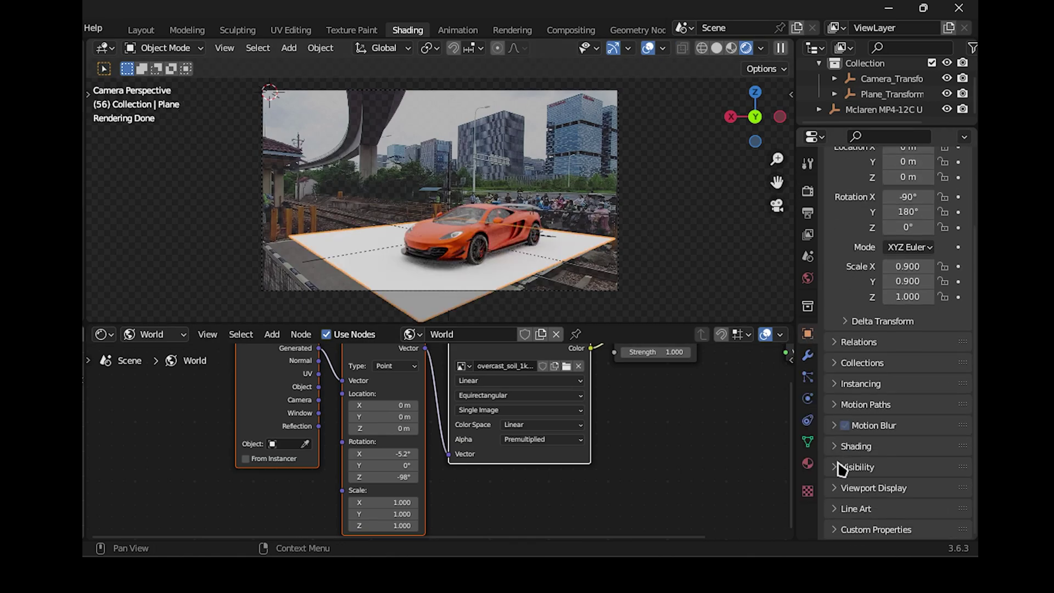
left_click(837, 467)
scroll(914, 482, "down", 4)
left_click(888, 453)
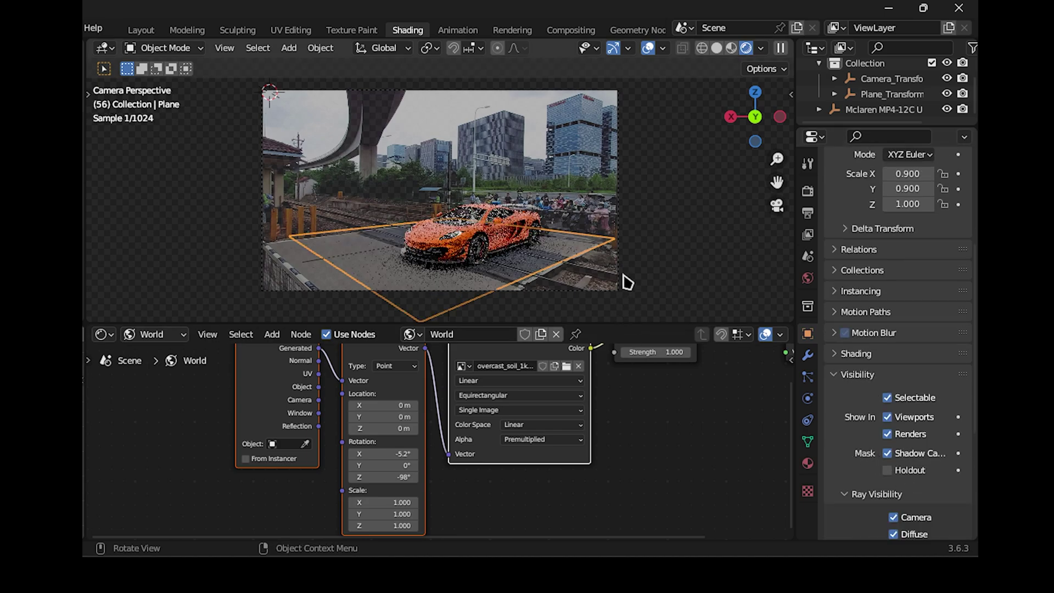
left_click(683, 202)
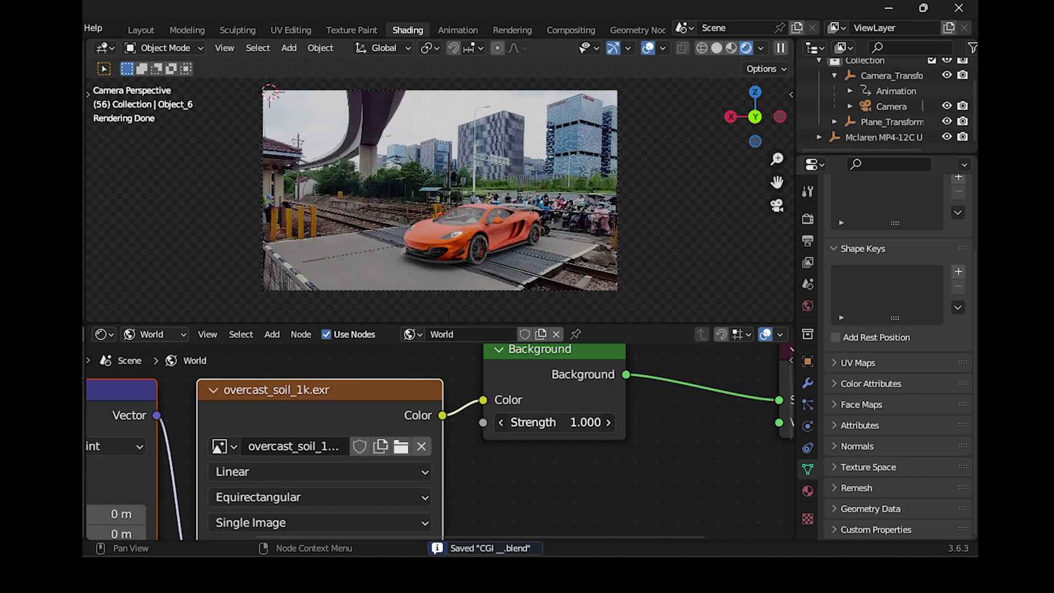
- Lower the world Background strength to 0.5 and save the file
left_click(551, 423)
type("1.0")
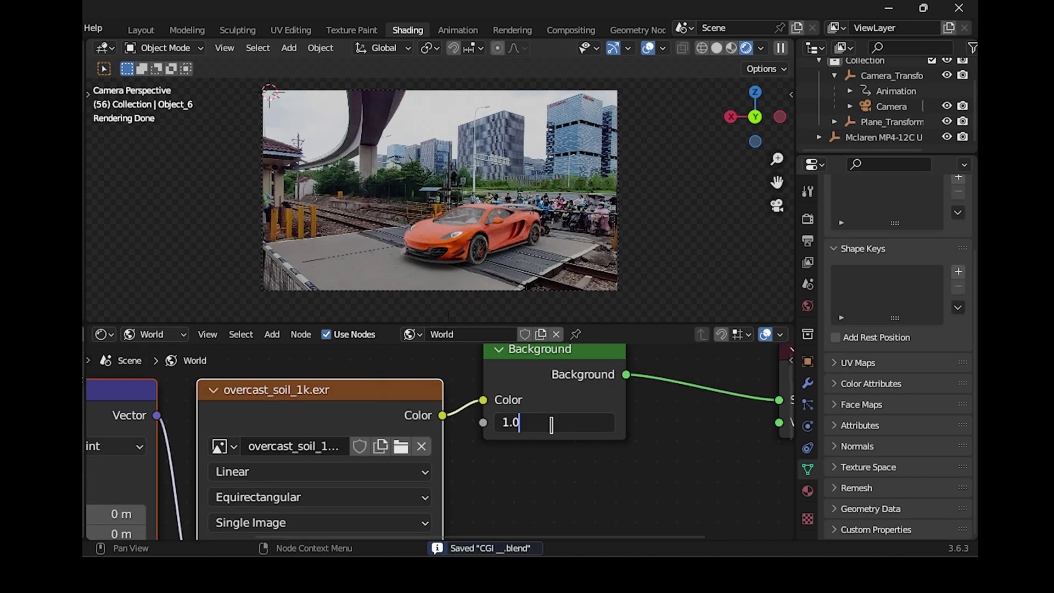
left_click_drag(508, 423, 500, 423)
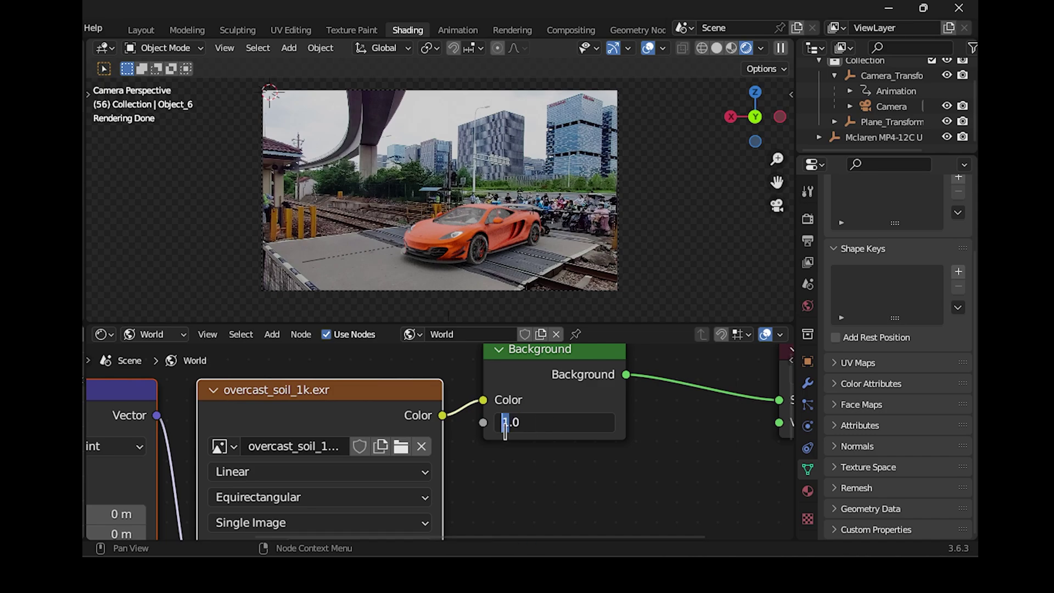
type("8")
key("Return")
left_click(570, 422)
key("Return")
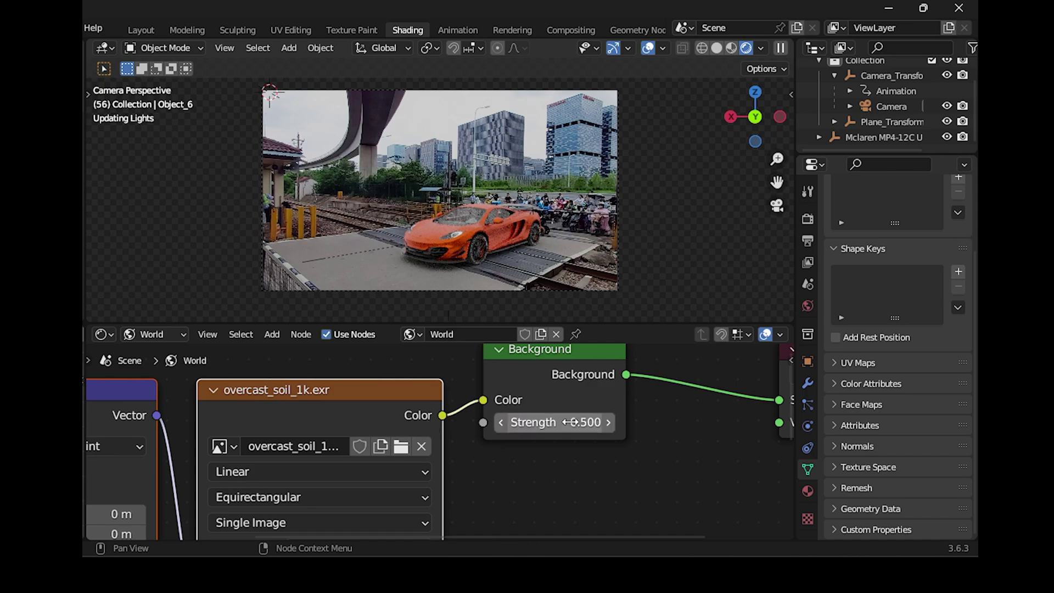
scroll(428, 235, "down", 1)
key("ctrl+s")
- Change the base color of the car body's paint material to golden yellow and save the file
left_click(429, 235)
left_click(166, 335)
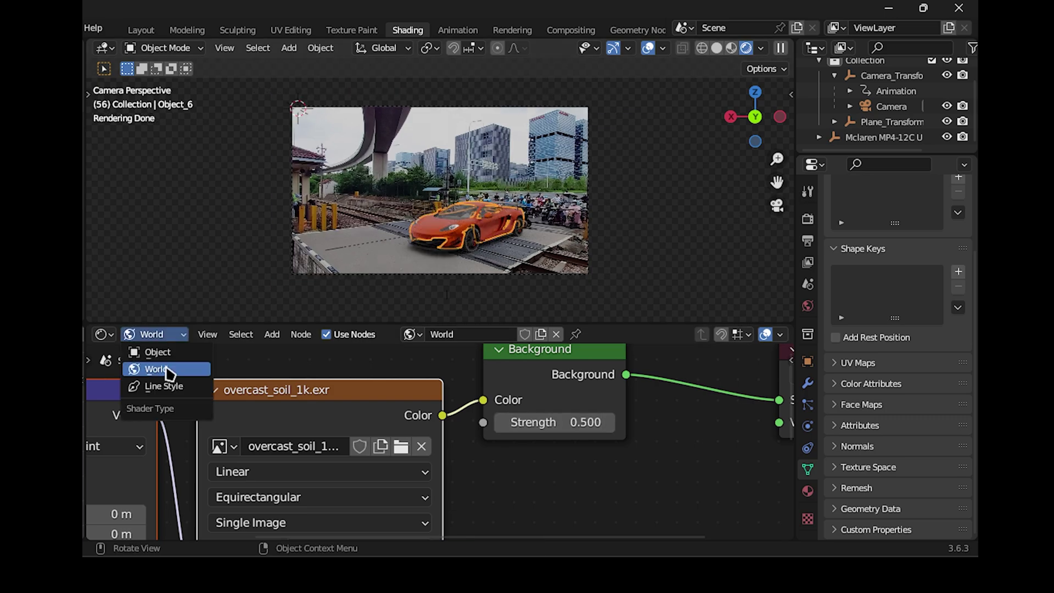
left_click(167, 370)
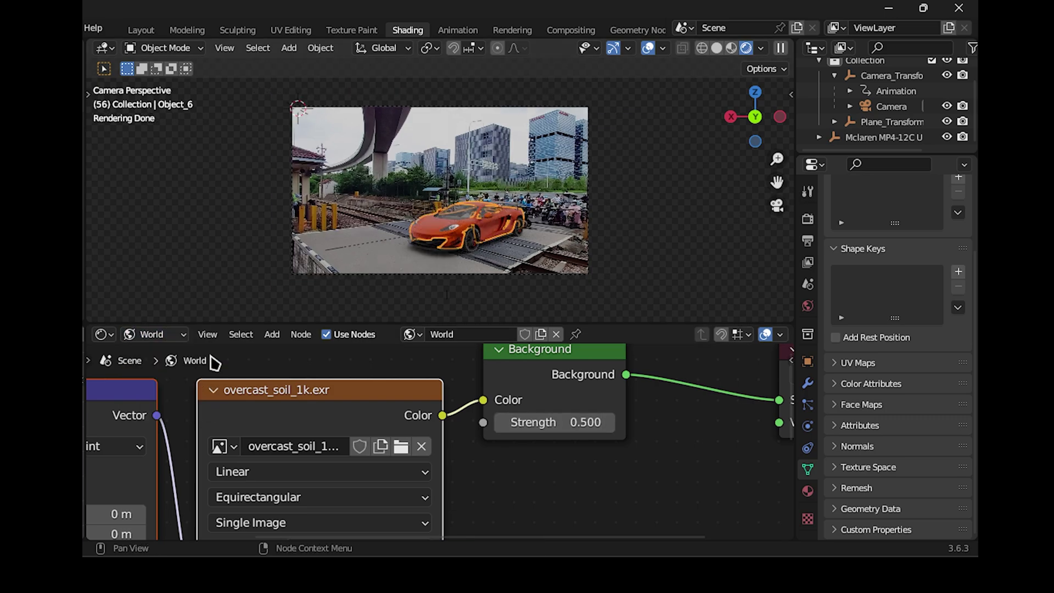
left_click(652, 462)
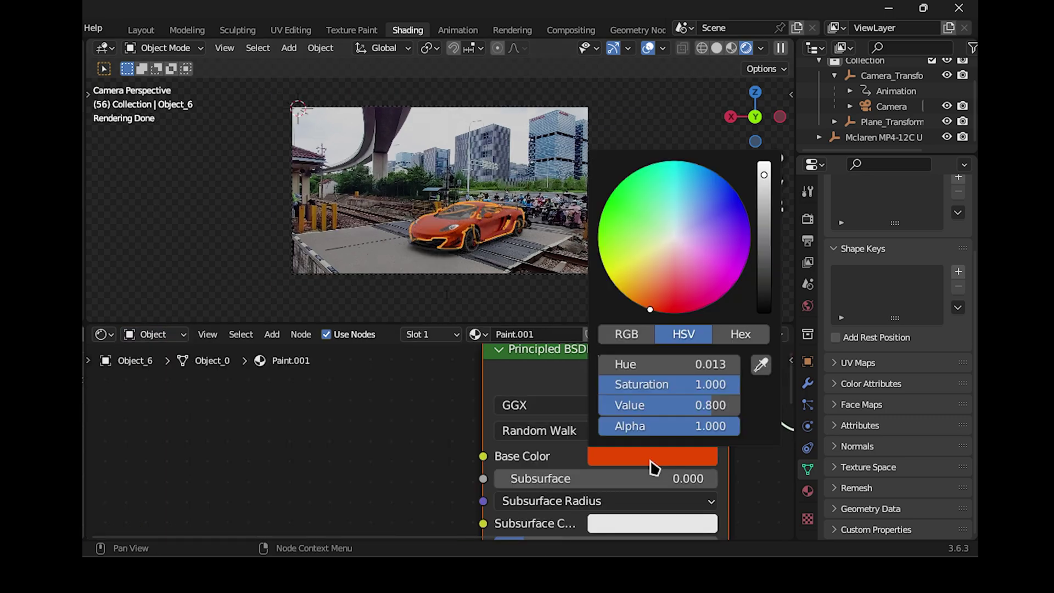
left_click_drag(673, 286, 657, 295)
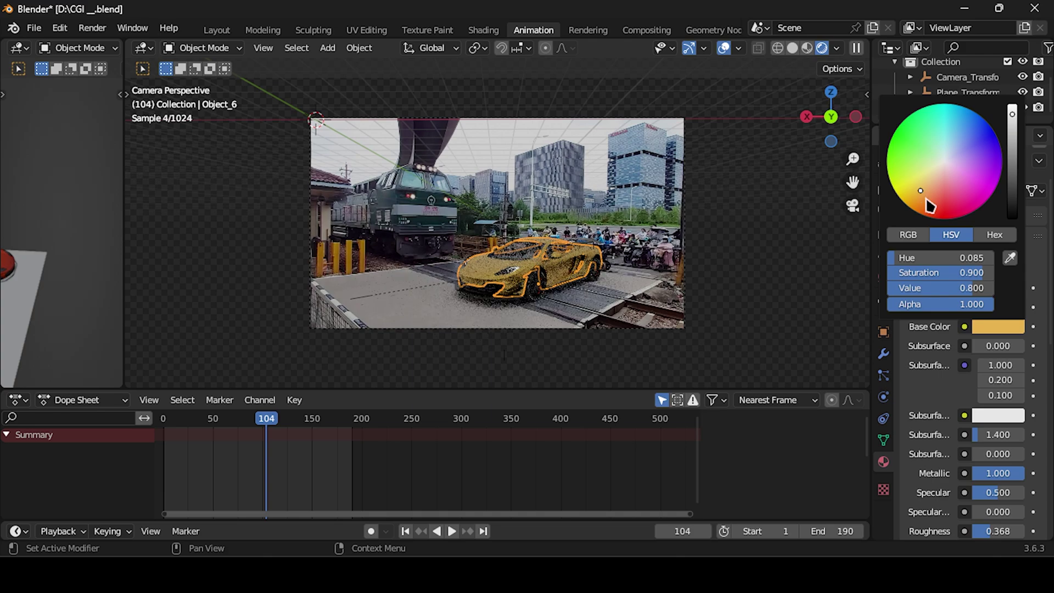
left_click(775, 222)
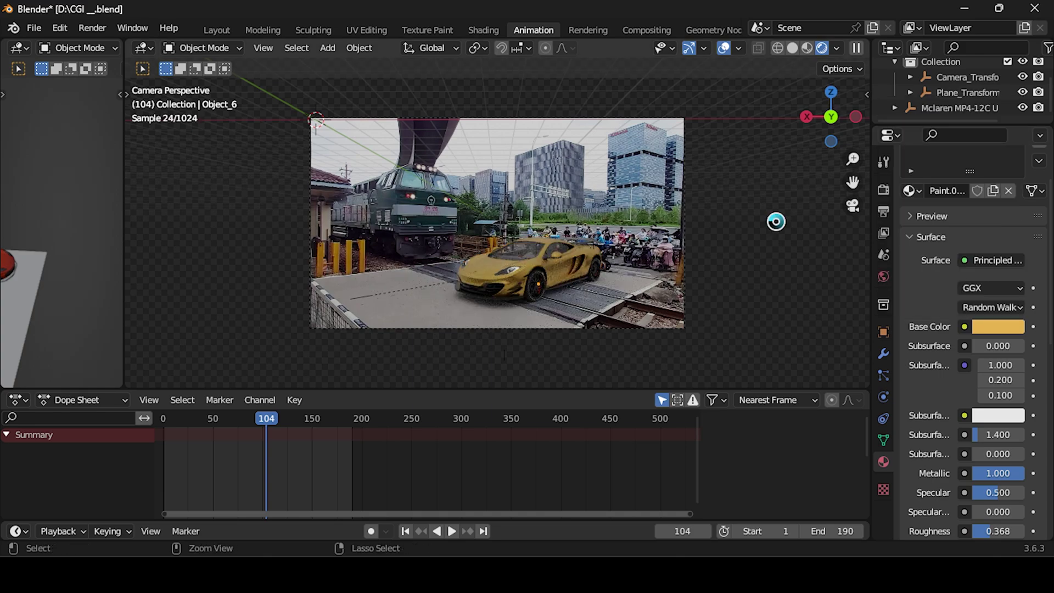
key("ctrl+s")
left_click(486, 276)
left_click(982, 327)
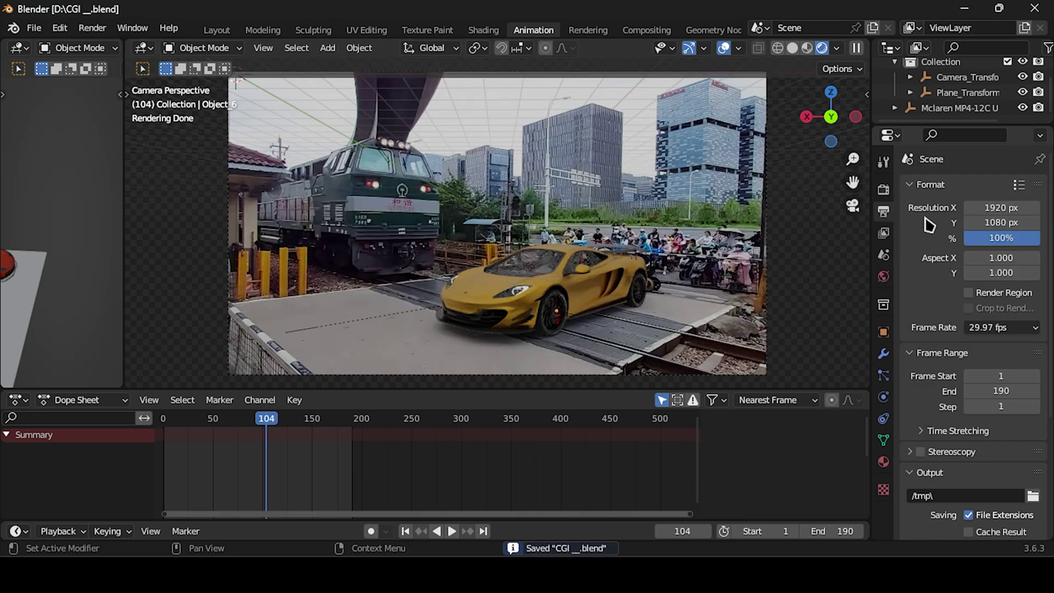
- Set the output resolution to 1280 × 720 px, save the file, and render the animation
double_click(978, 209)
type("1280")
key("Tab")
type("7")
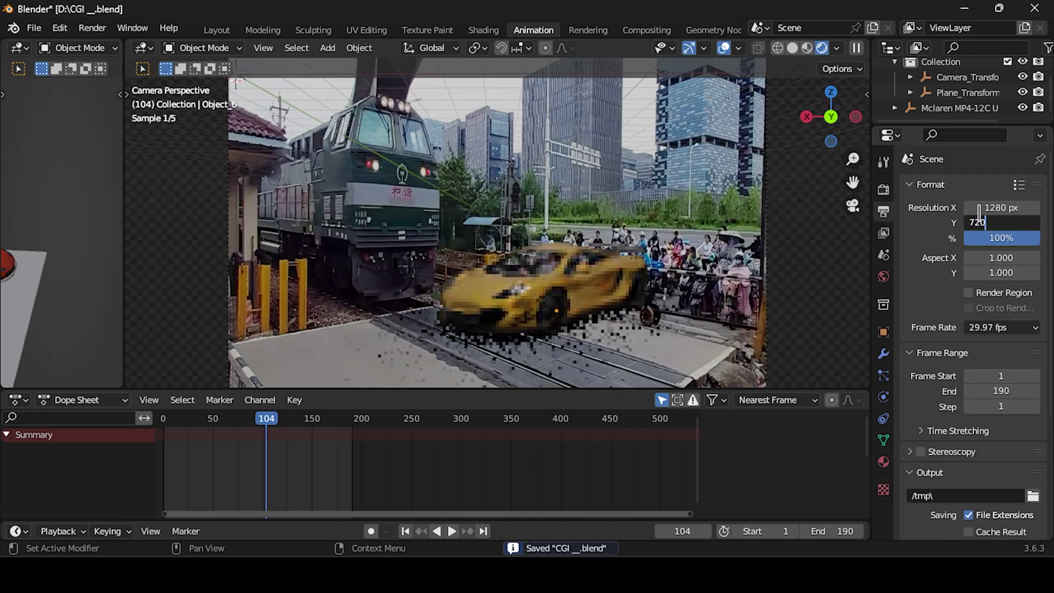
type("20")
key("Return")
key("ctrl+s")
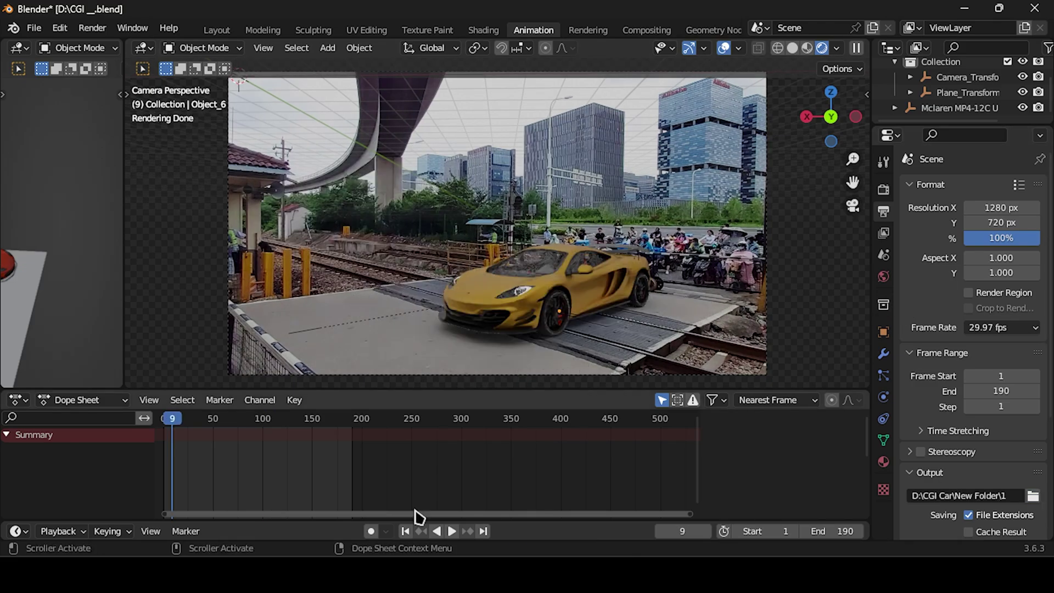
left_click(92, 28)
left_click(118, 60)
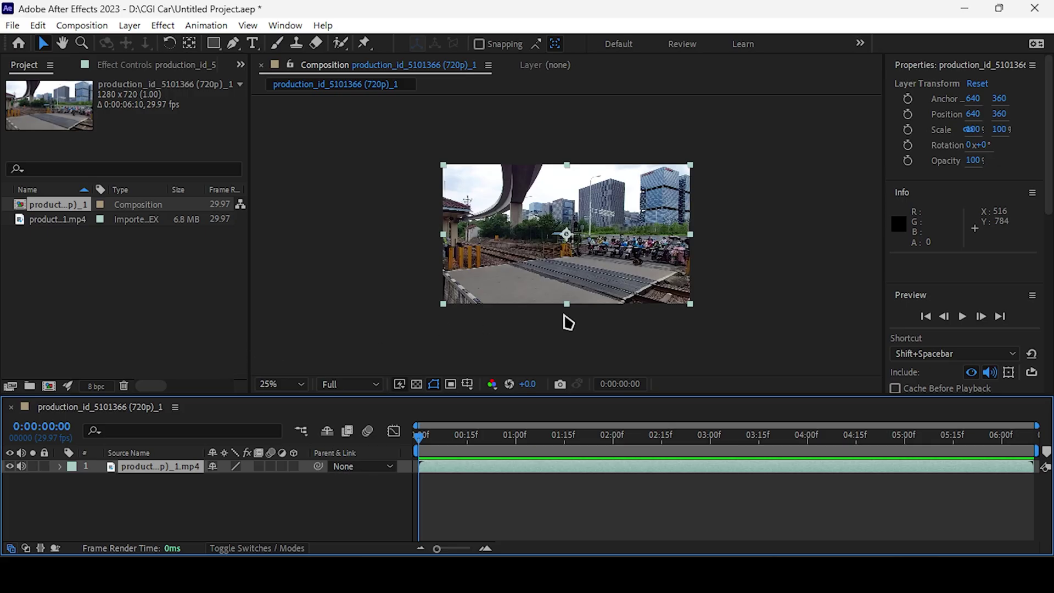
- Switch to After Effects and import the rendered PNG sequence starting with 10001.png as footage
left_click(751, 258)
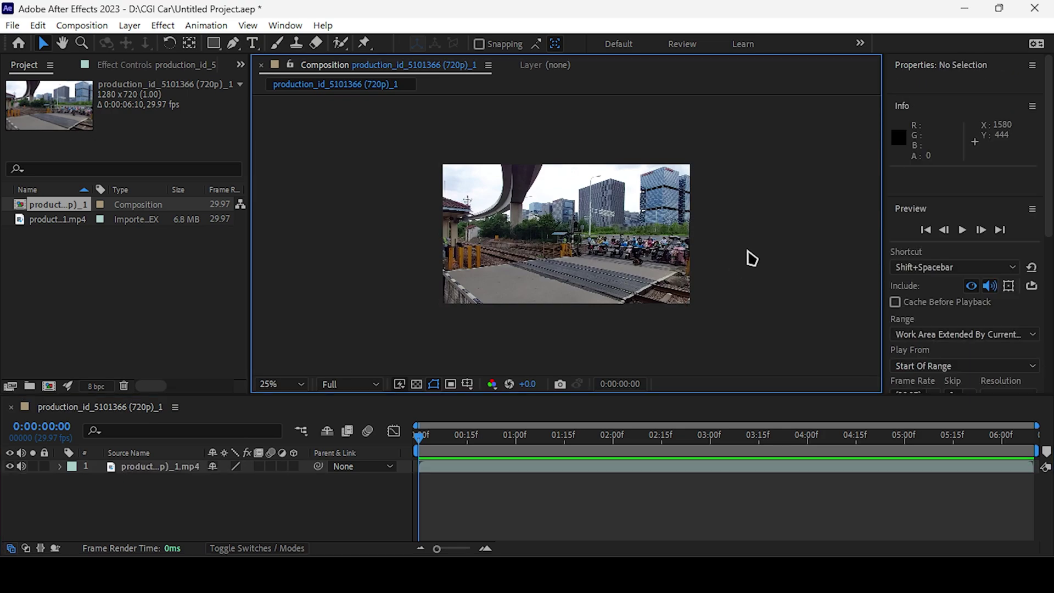
key("period")
right_click(151, 269)
mouse_move(192, 347)
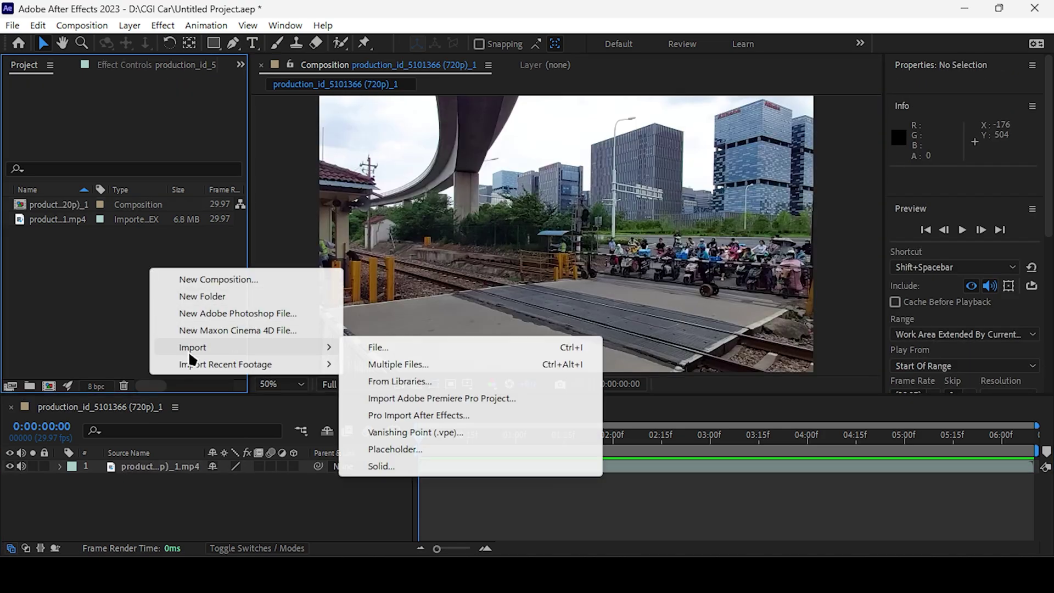
left_click(382, 364)
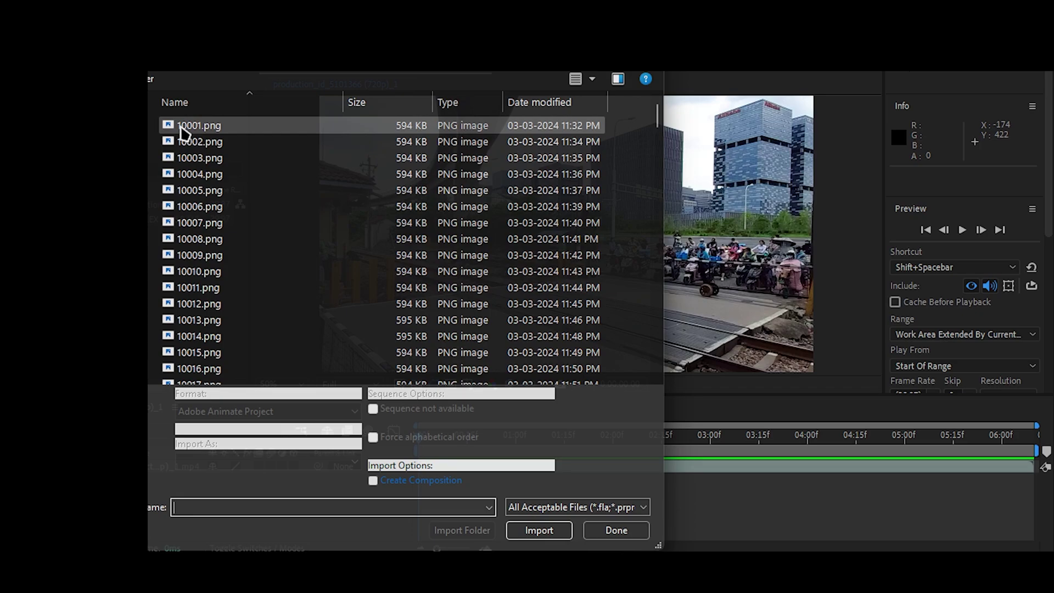
left_click(187, 127)
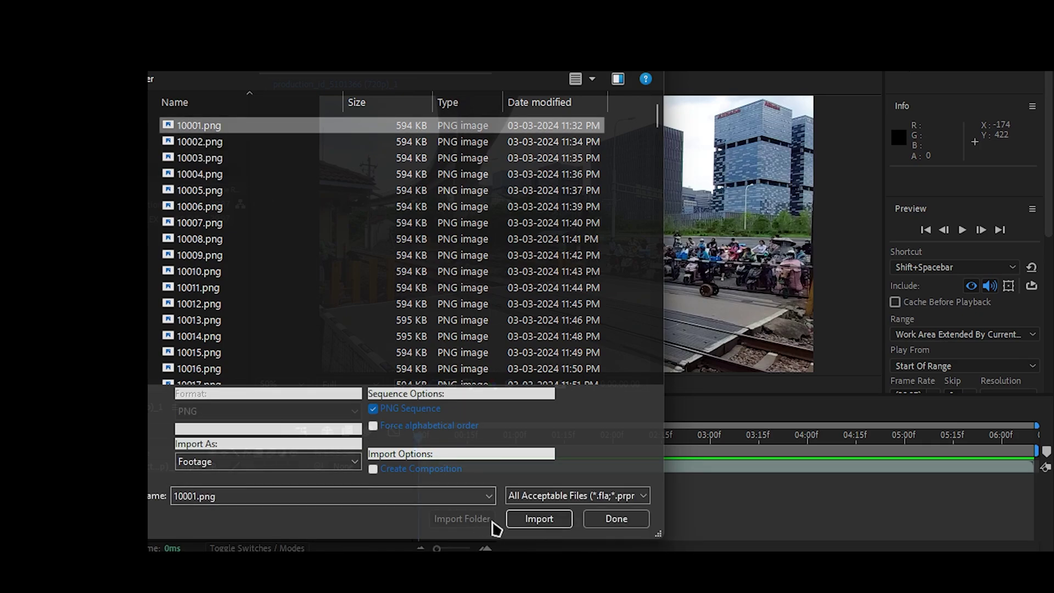
left_click(530, 521)
left_click(620, 526)
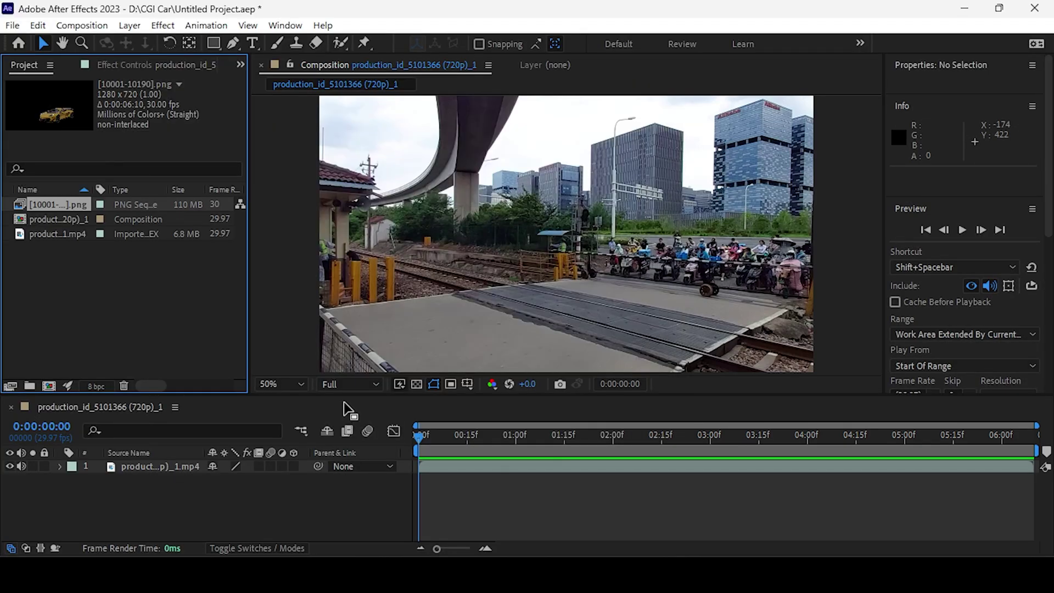